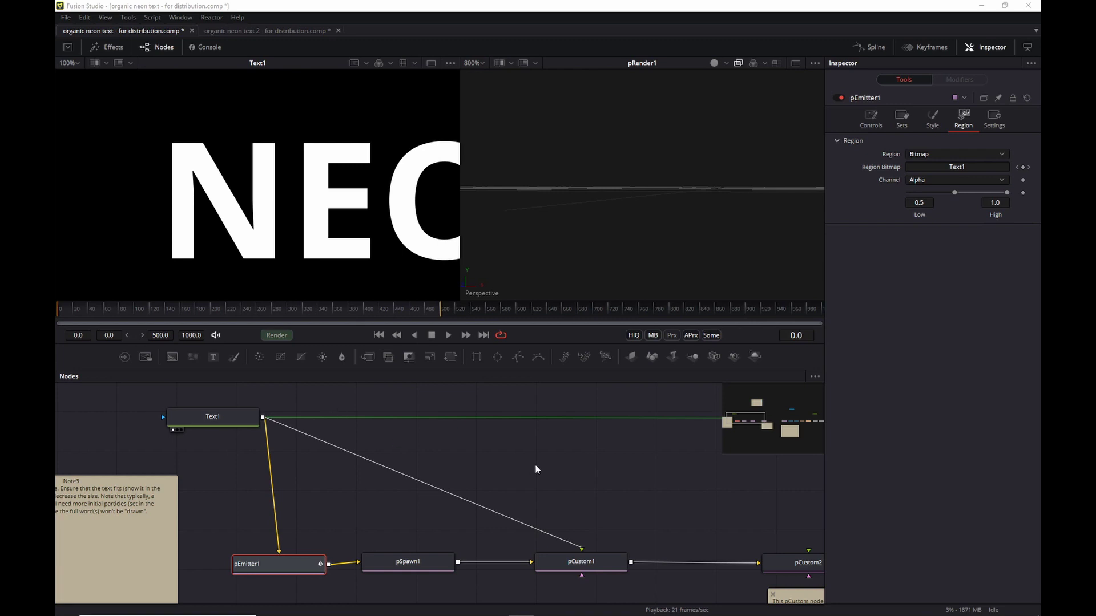
Step: Zoom Text1's viewer to 50% to confirm NEON fits, then reselect pEmitter1's region settings
left_click_drag(621, 477, 565, 472)
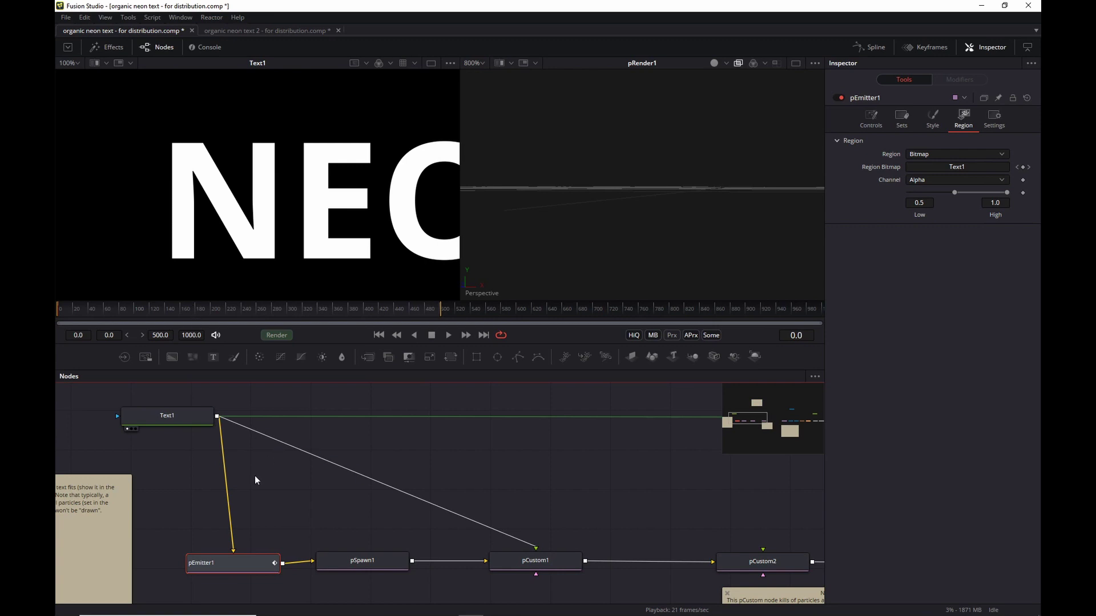
left_click(163, 417)
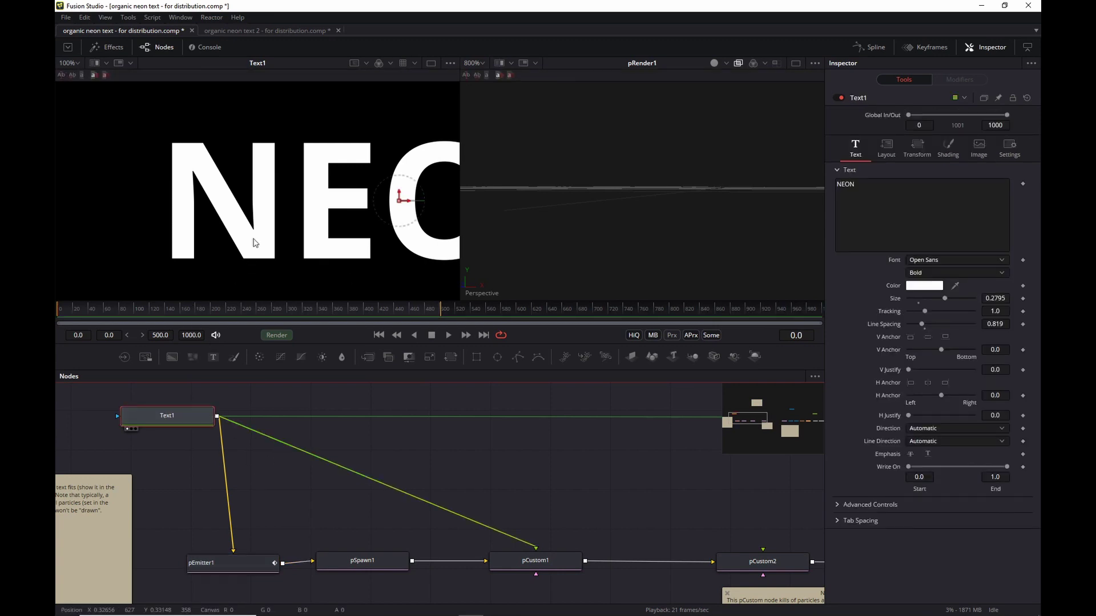
scroll(255, 234, "down", 1)
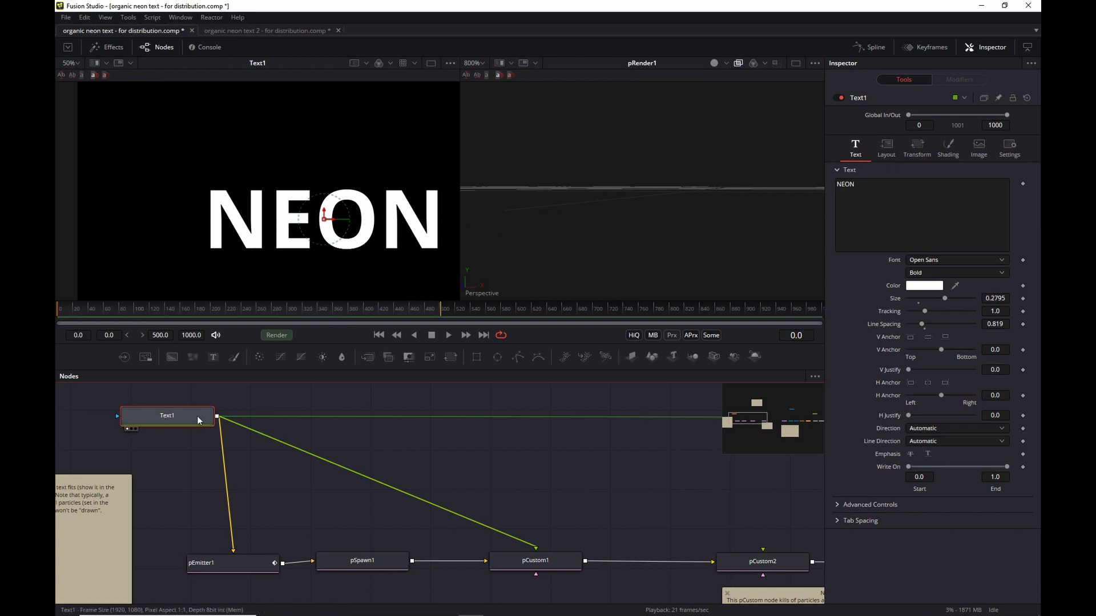
left_click(224, 567)
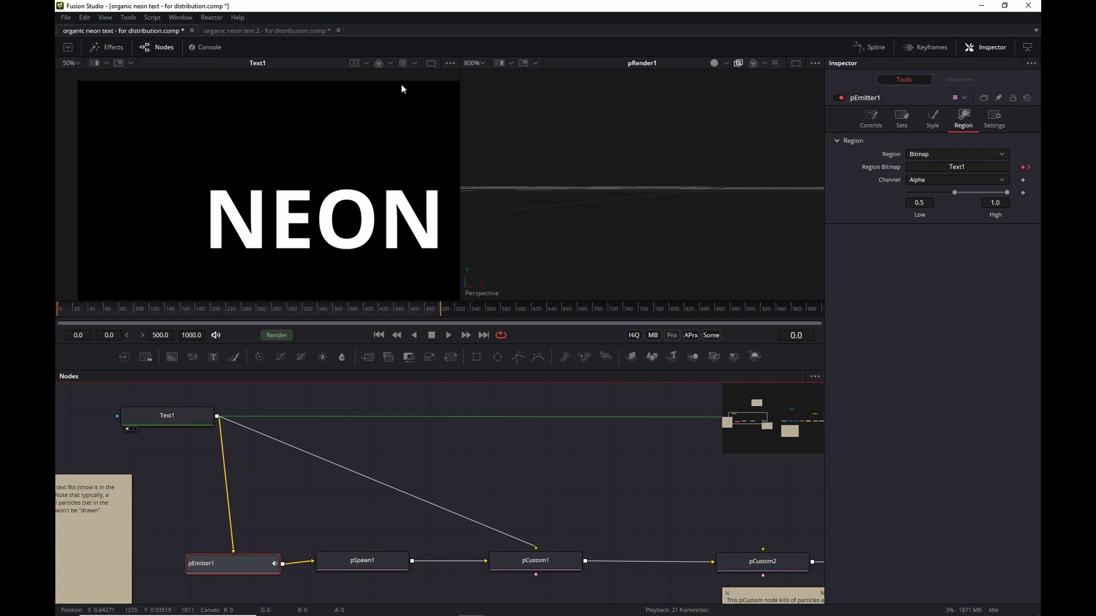
Step: Turn on Checker Underlay to reveal the NEON text's transparency, then reselect pEmitter1
left_click(450, 63)
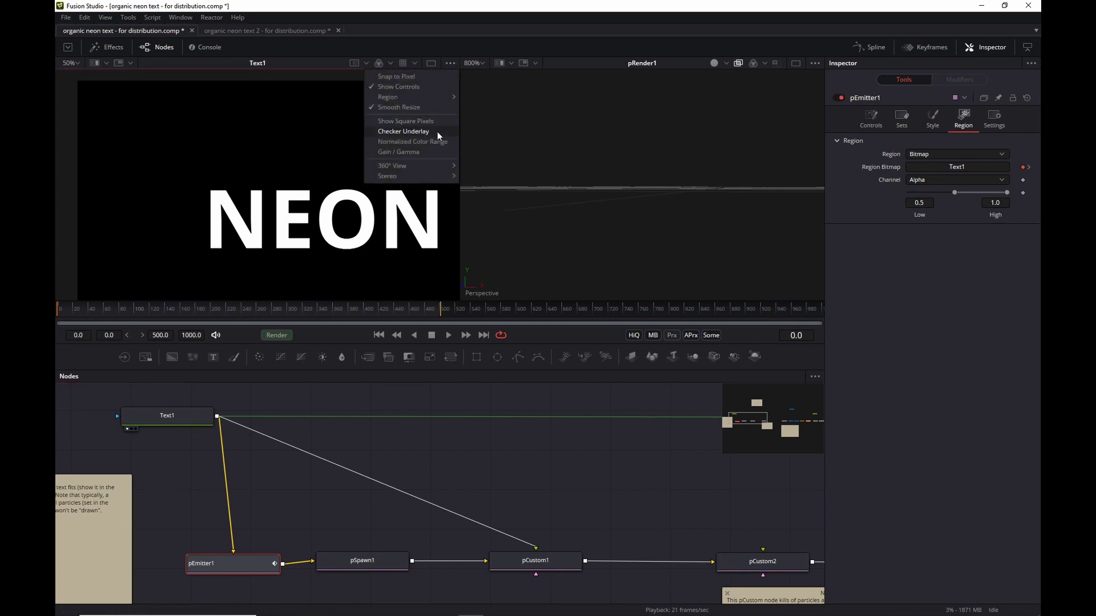
left_click(417, 132)
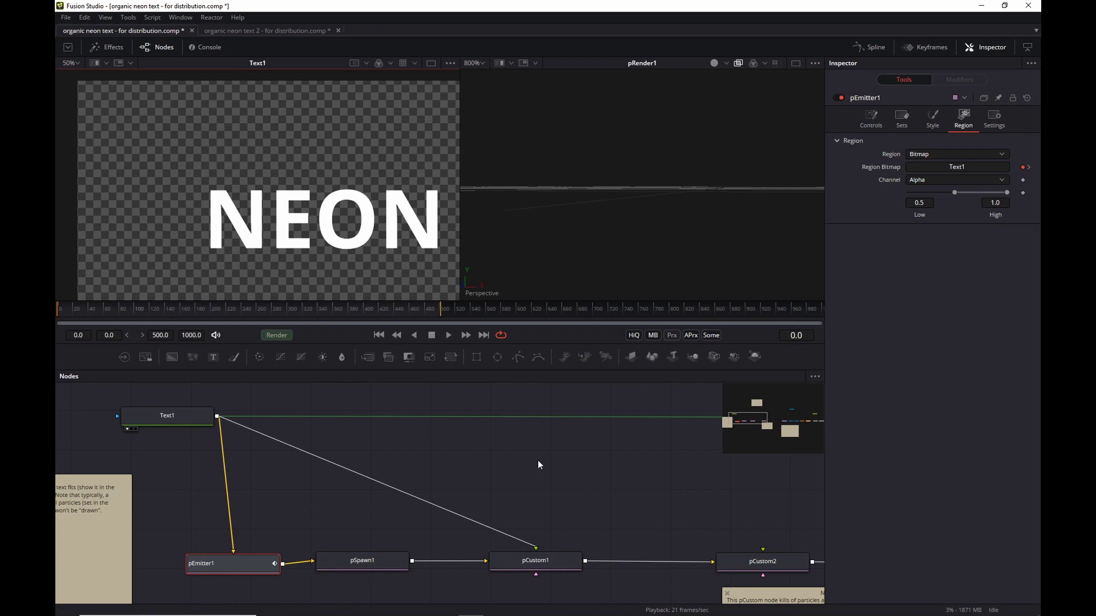
left_click_drag(541, 455, 525, 439)
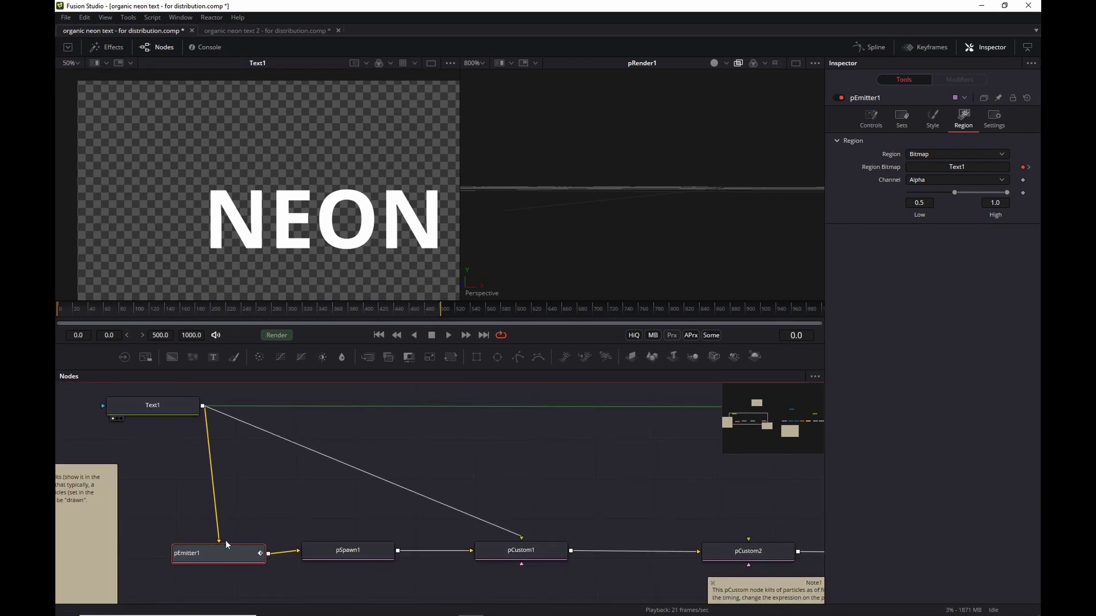
left_click_drag(226, 553, 228, 552)
Step: Check pEmitter1's controls, then pSpawn1's 0.07 probability, Lifespan 25 and Velocity 0.001 settings
left_click(867, 129)
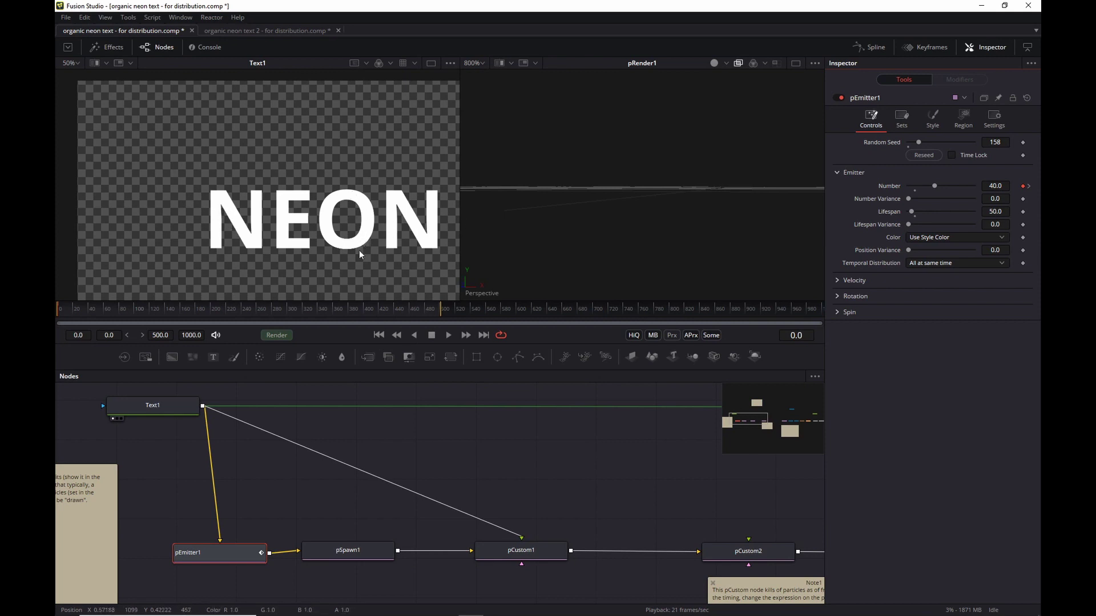
left_click(363, 551)
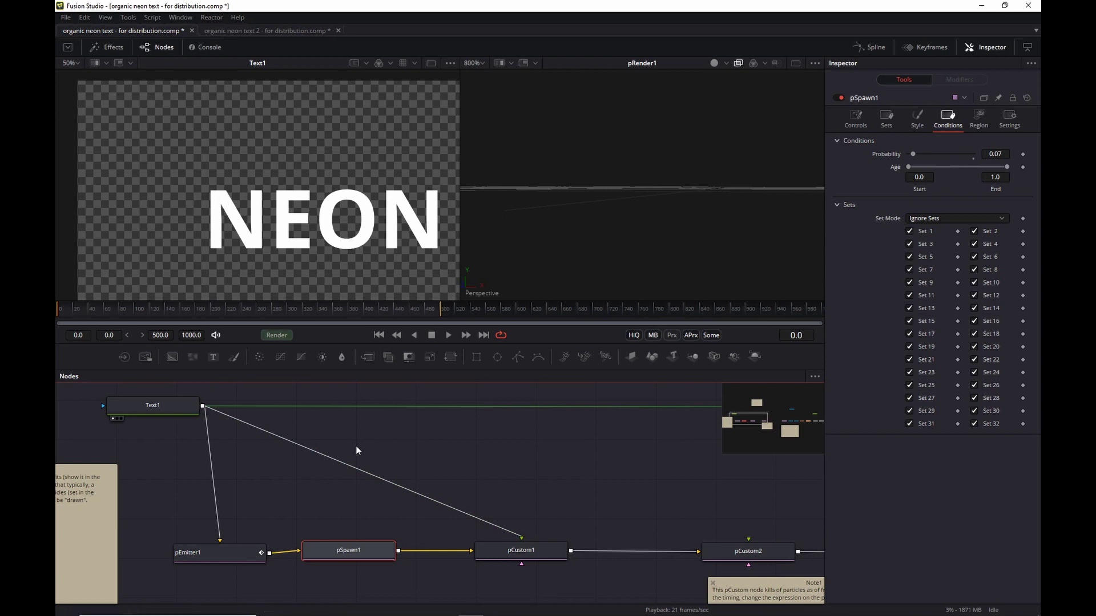
left_click_drag(360, 553, 362, 555)
left_click(859, 122)
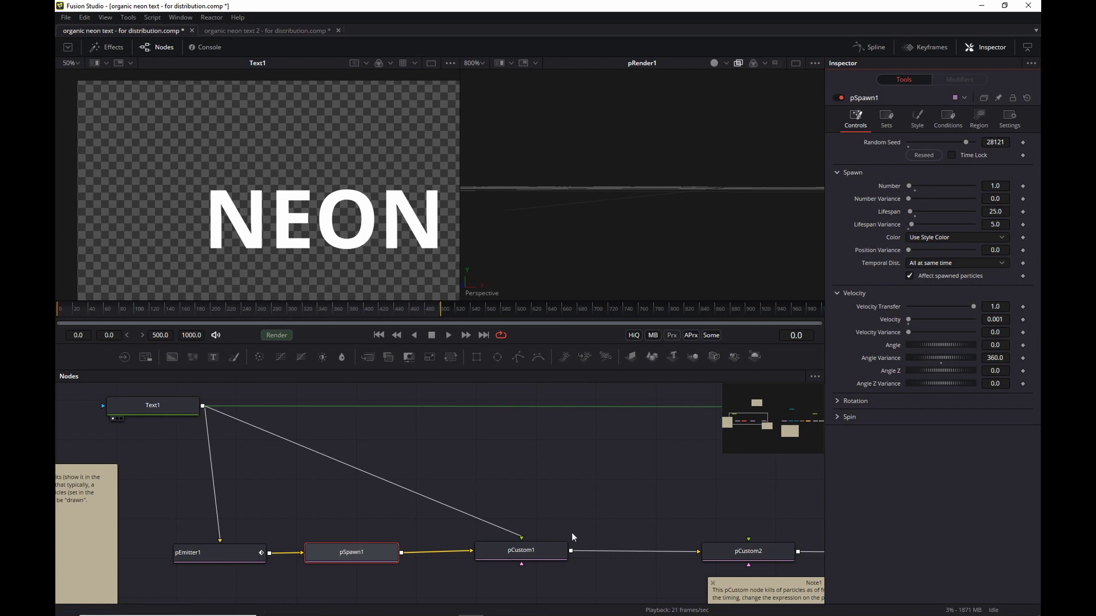
Step: Bypass pCustom1 and play pRender1's particle simulation, stopping at frame 127
left_click(545, 550)
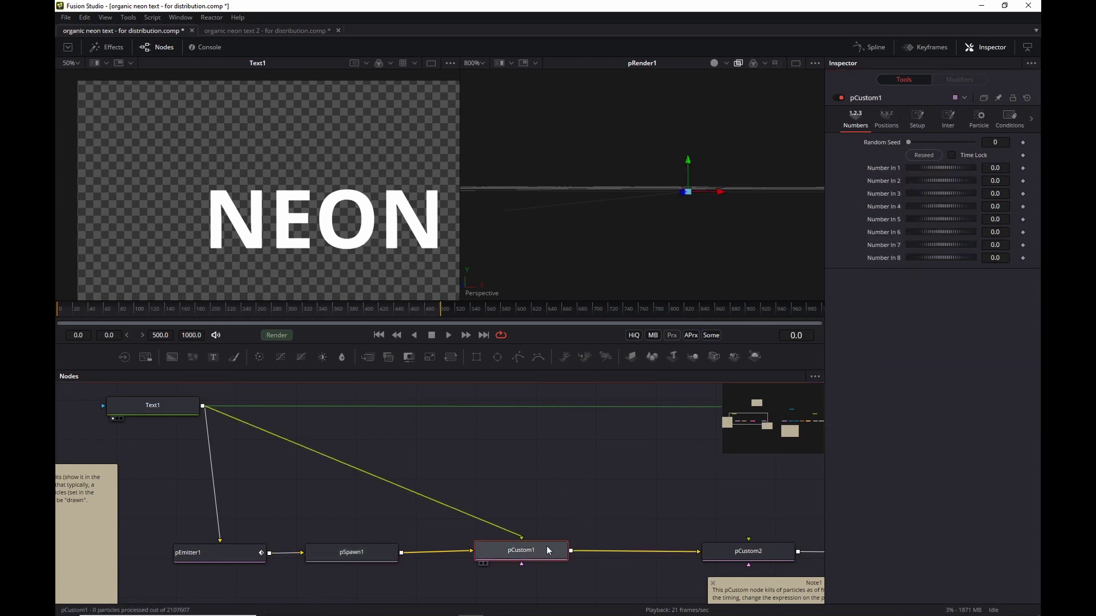
key("ctrl+p")
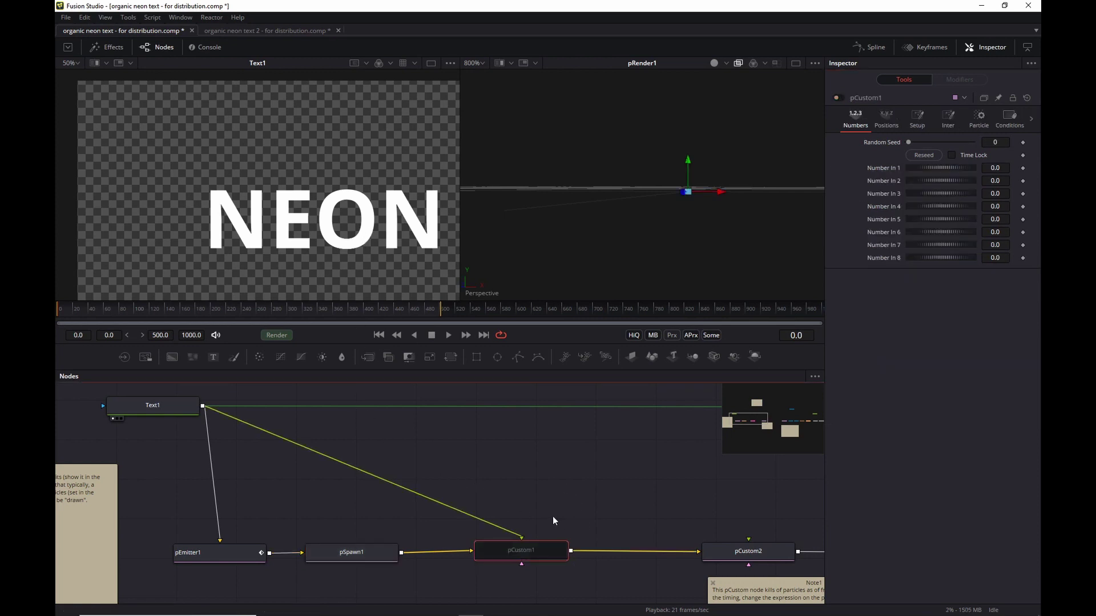
left_click_drag(621, 498, 205, 454)
left_click_drag(553, 457, 308, 457)
left_click_drag(478, 499, 454, 504)
left_click(484, 524)
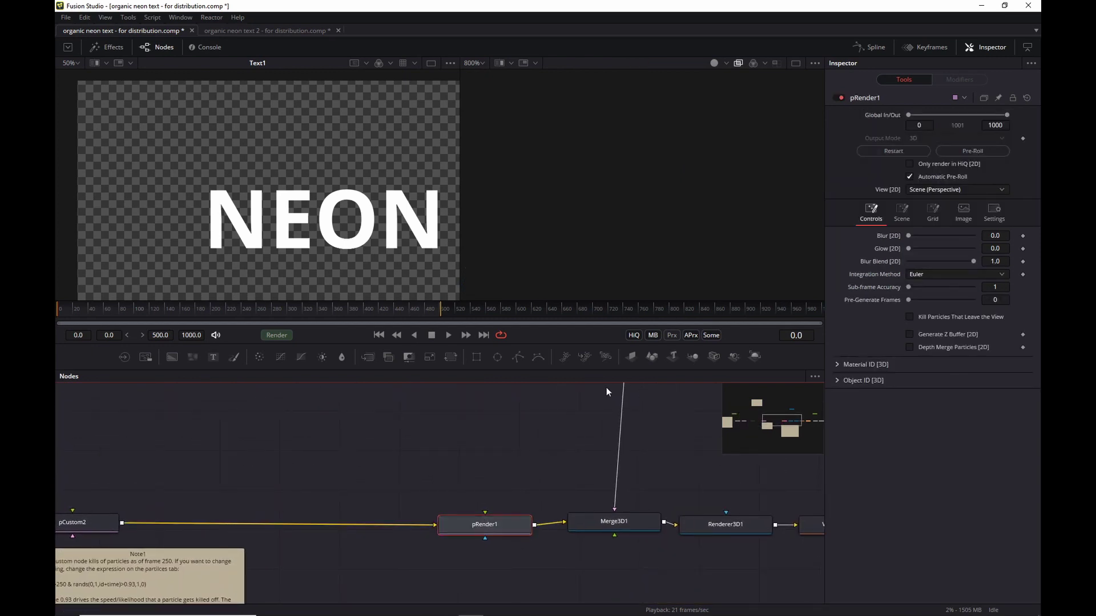
key("space")
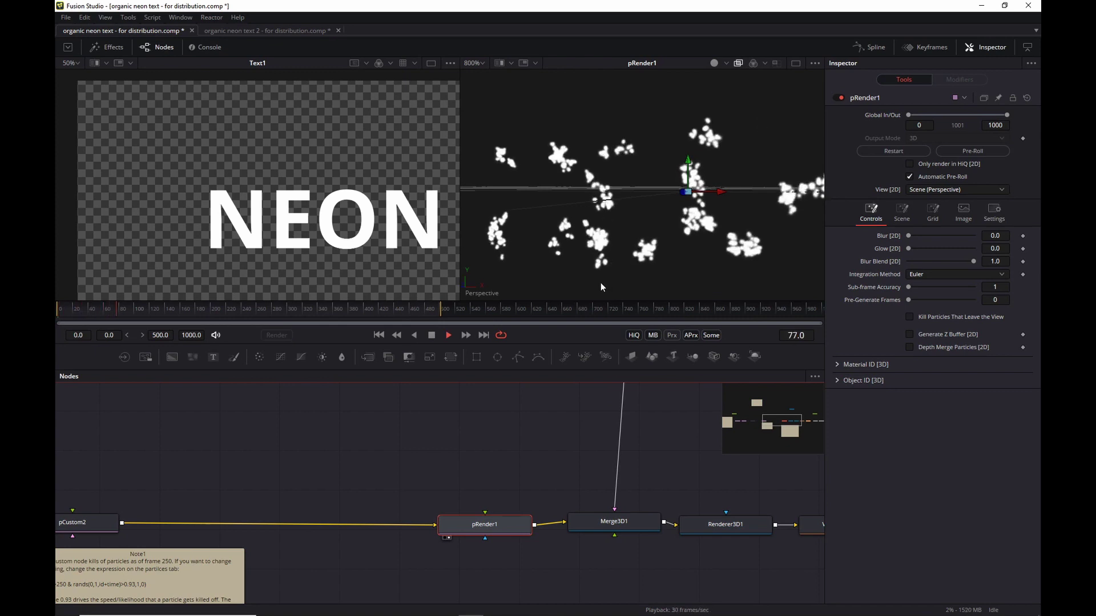
key("space")
Step: Orbit the particles, then re-enable pCustom1 so pink particle letters form
left_click_drag(656, 198, 605, 250)
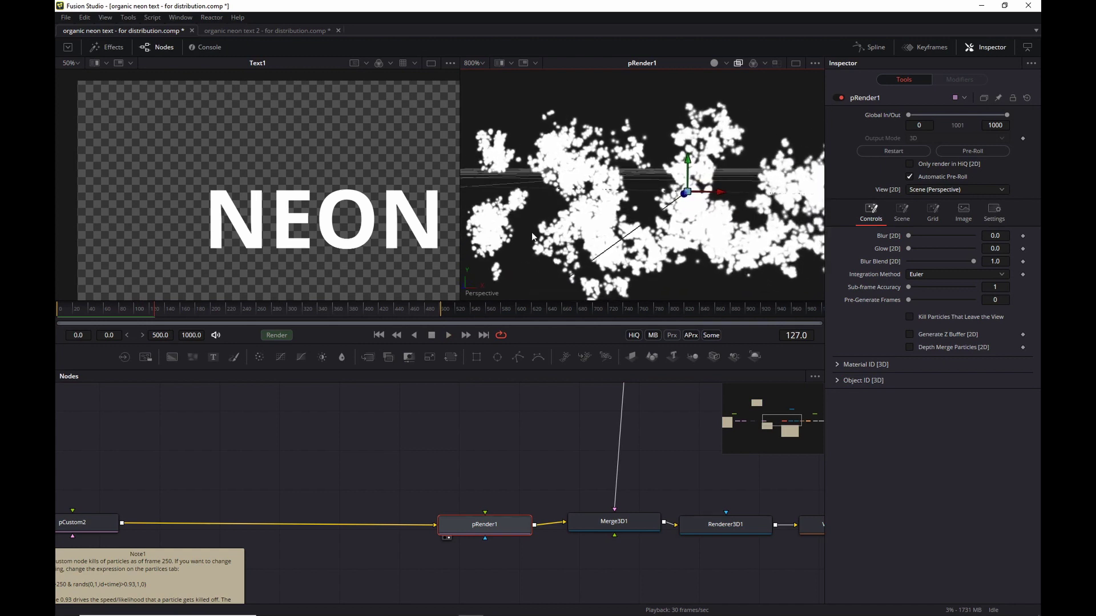
left_click_drag(406, 459, 691, 451)
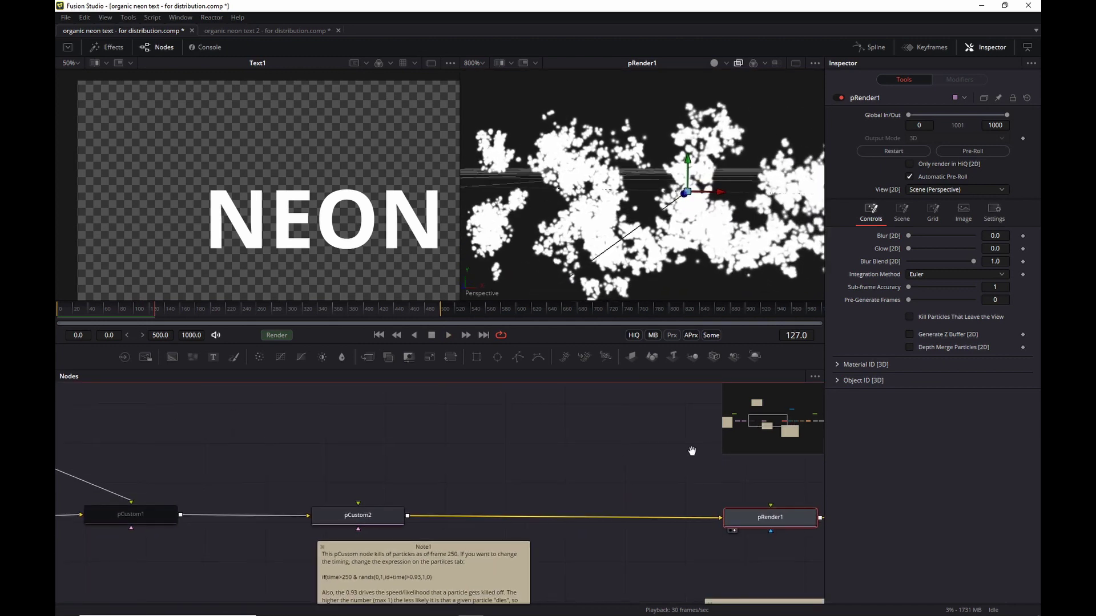
left_click_drag(147, 526, 436, 512)
left_click(436, 500)
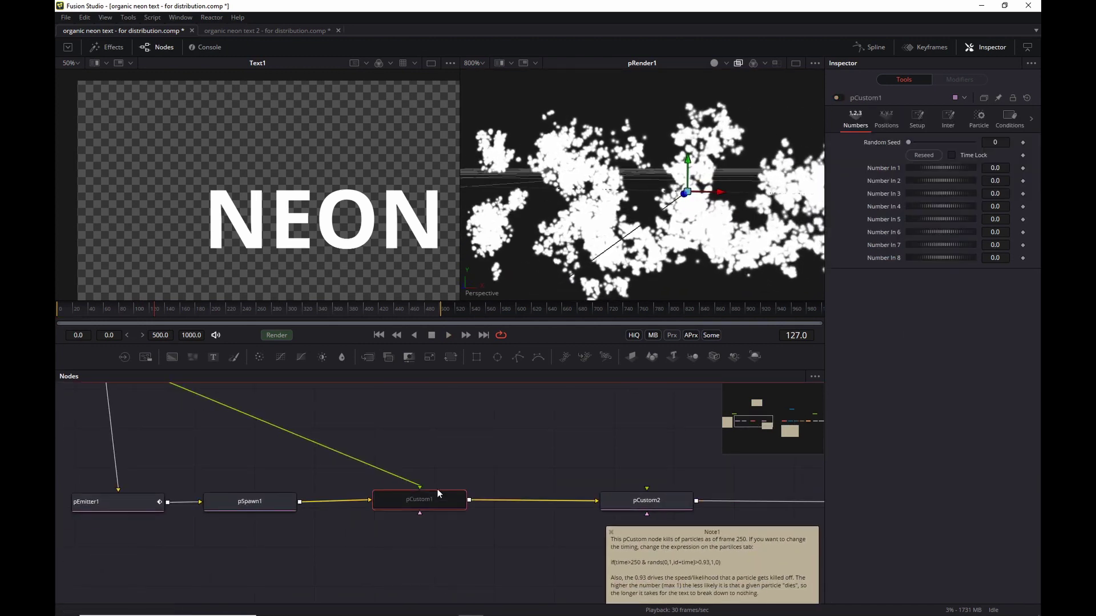
key("ctrl+p")
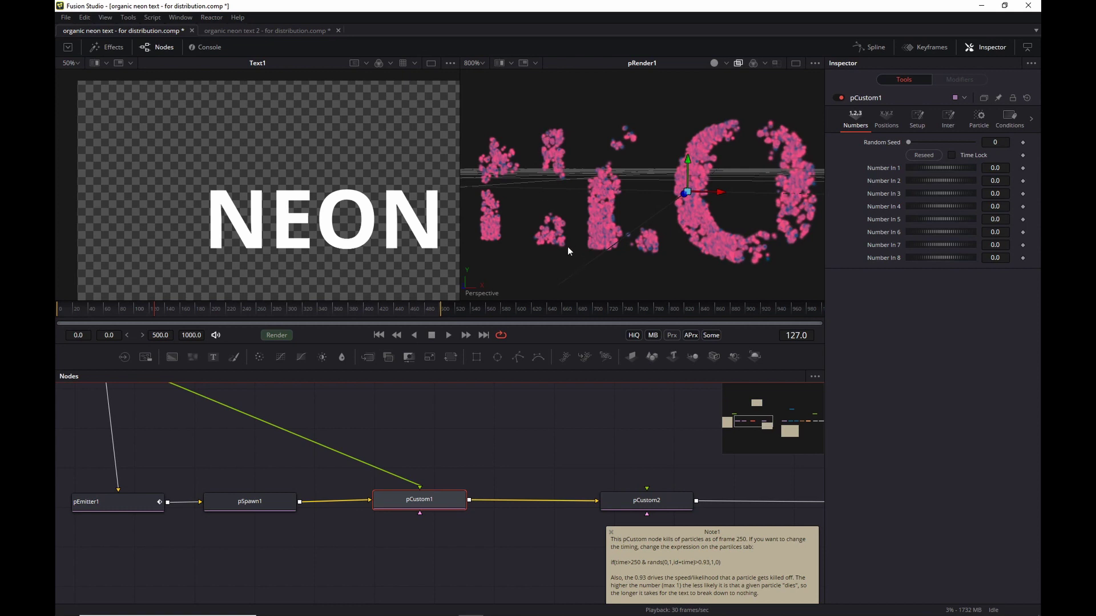
Step: Glance at Text1, then view pCustom1's Intermediate 1 expression geta1b(pxi1-0.5,pyi1-0.5)
left_click_drag(431, 429, 695, 415)
scroll(437, 442, "up", 4)
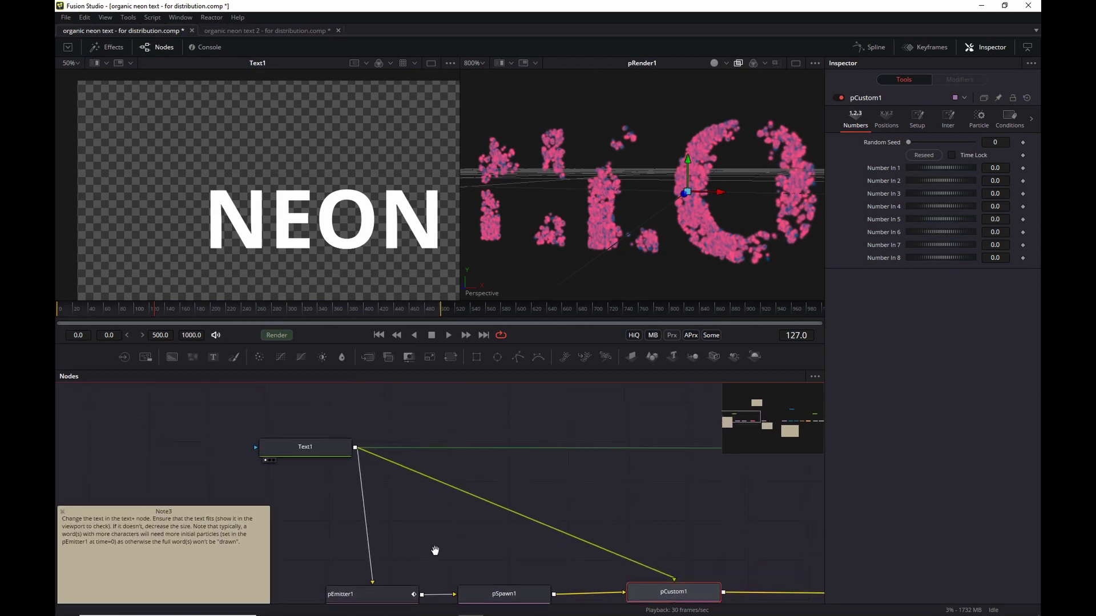
left_click(306, 450)
left_click(681, 597)
scroll(680, 571, "down", 1)
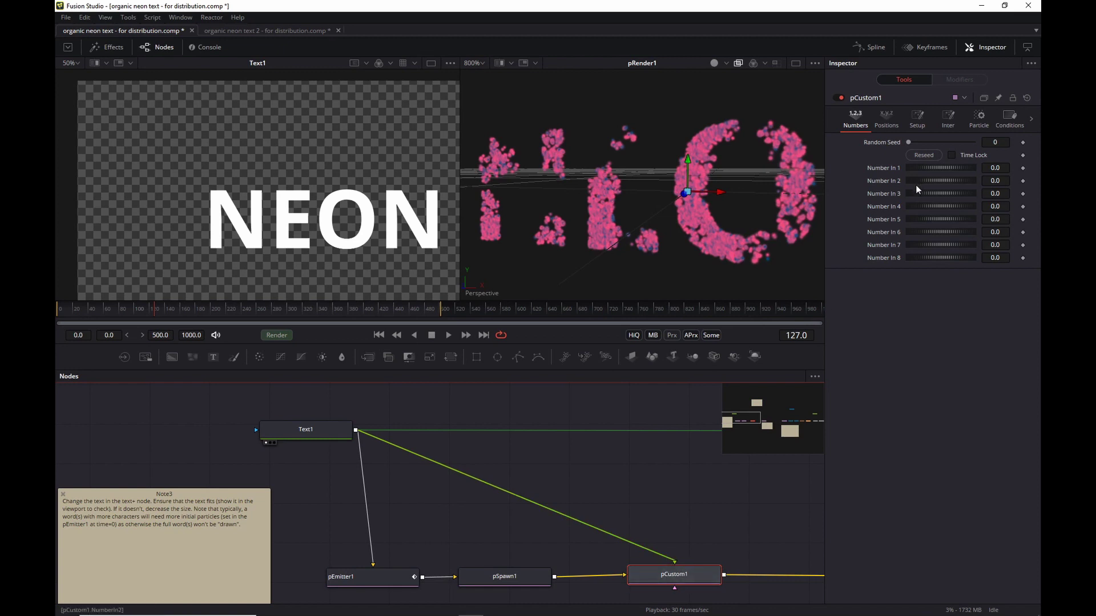
left_click(951, 120)
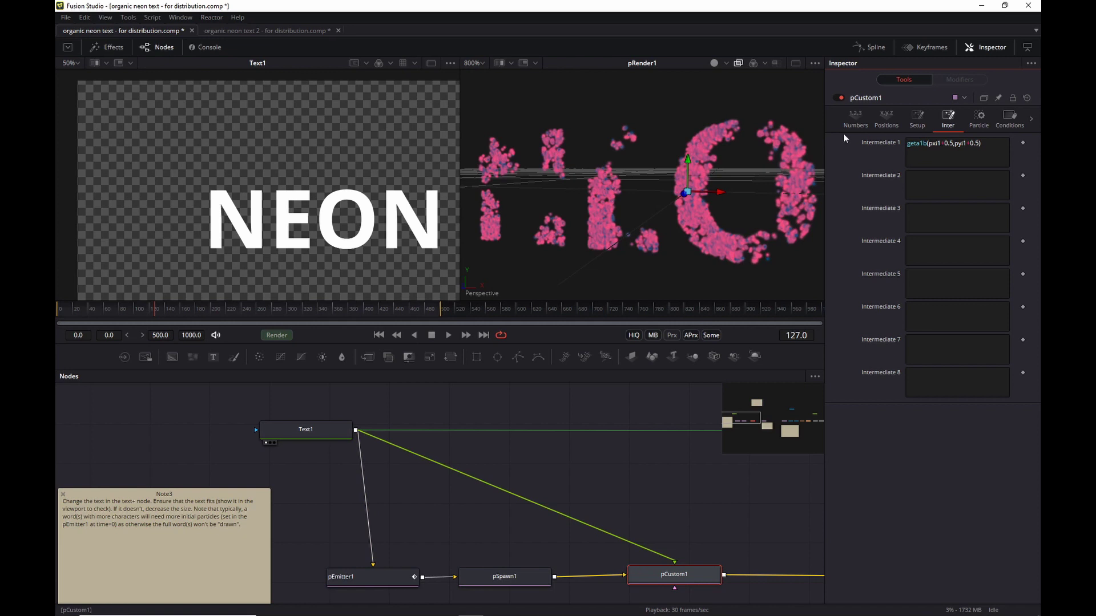
Step: Review pCustom1's particle colour expressions and its Intermediate 1 expression
left_click(979, 120)
scroll(966, 336, "down", 5)
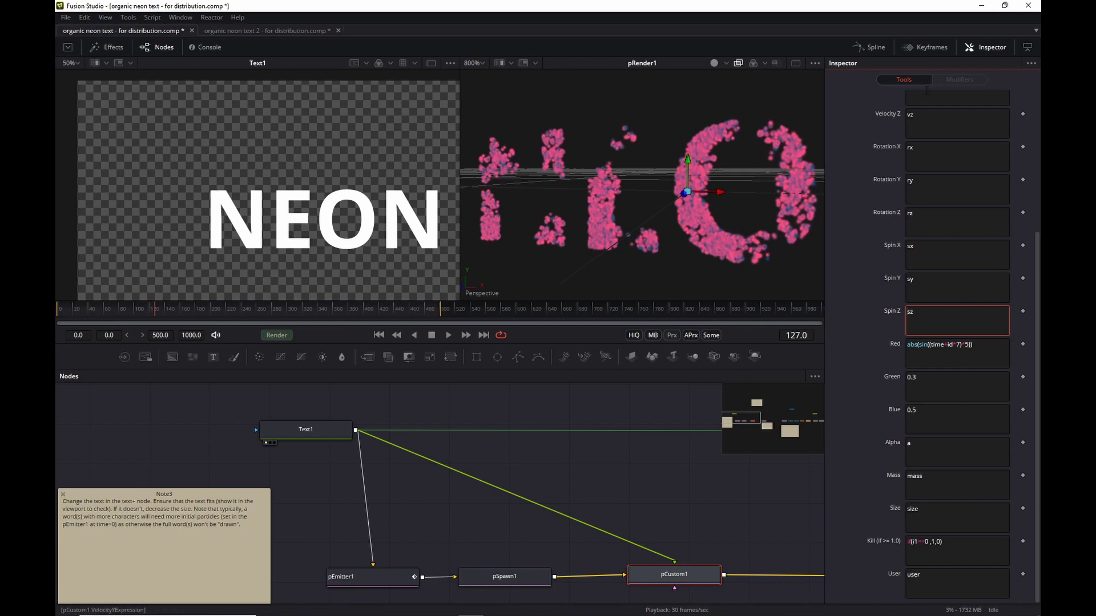
scroll(936, 123, "up", 5)
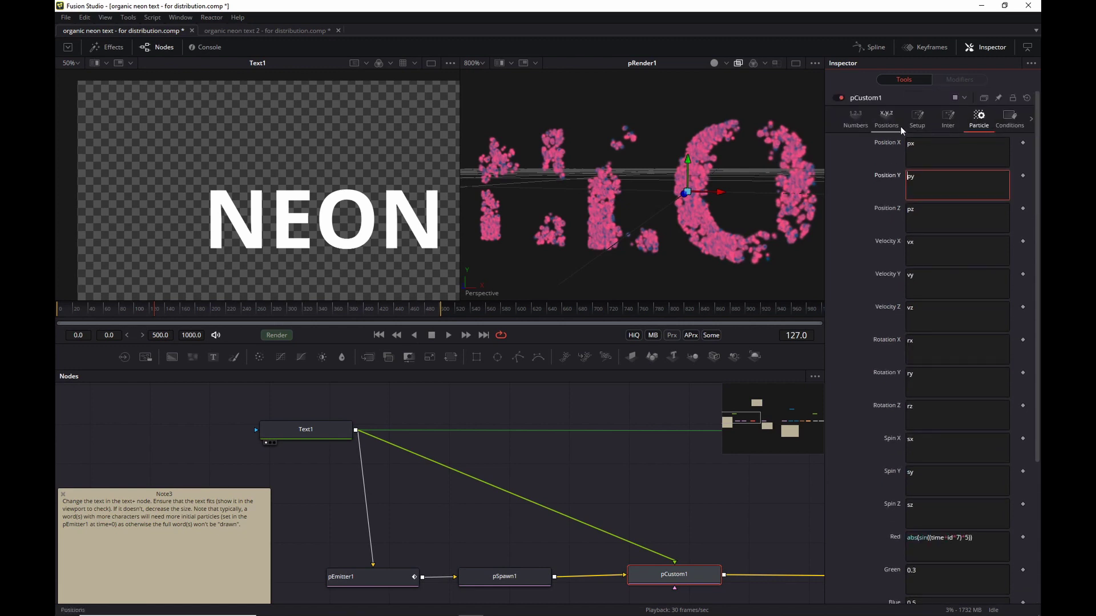
left_click(947, 119)
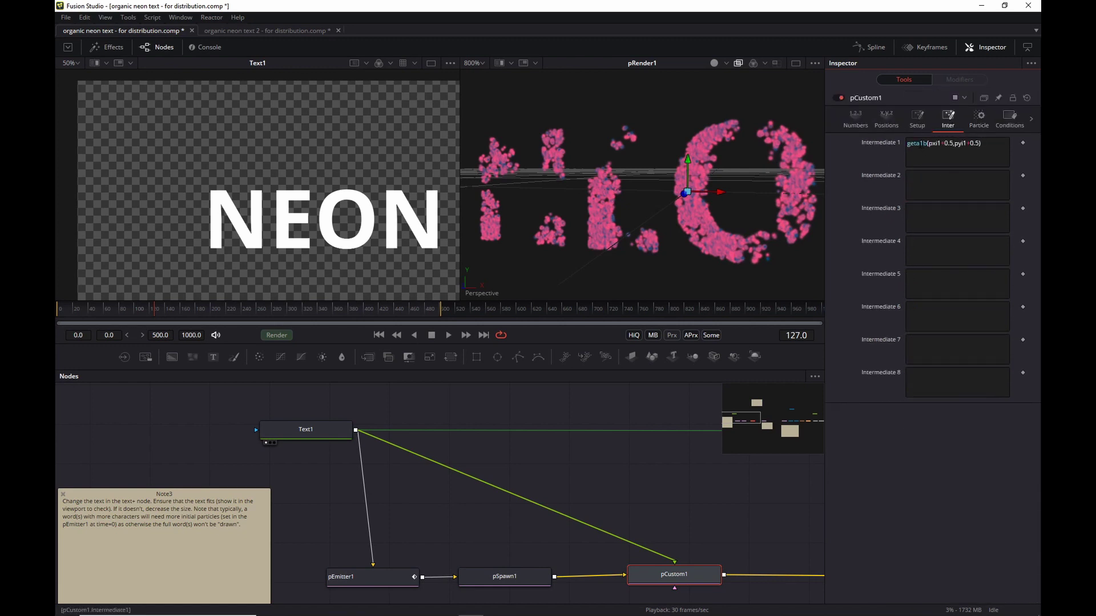
left_click(916, 142)
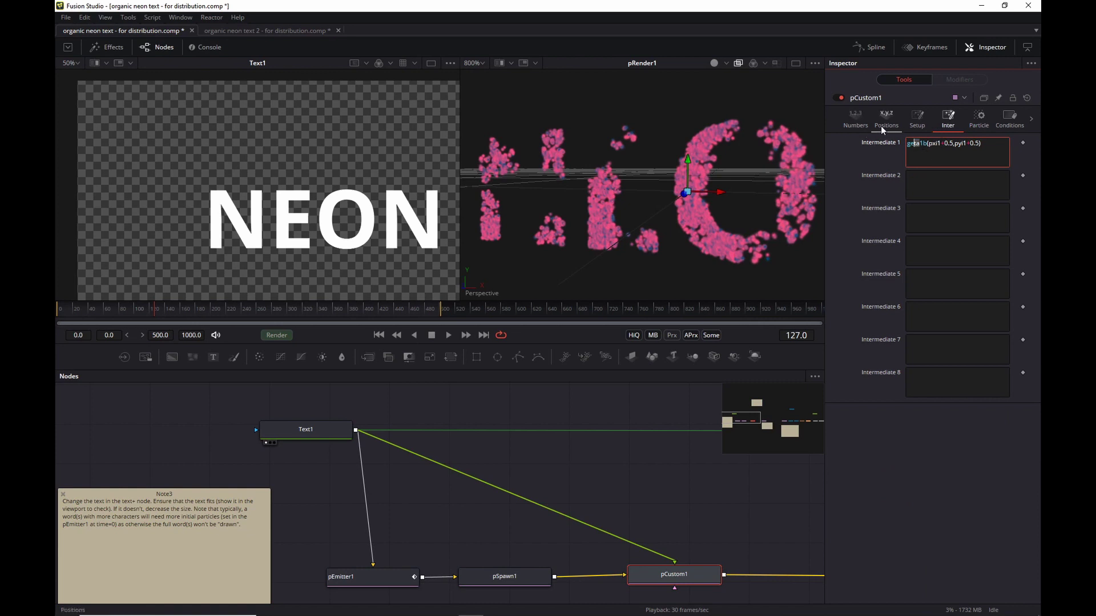
Step: Read the Kill expression if(i1==0,1,0) and play until pink particles fill the NEO letters
left_click(978, 119)
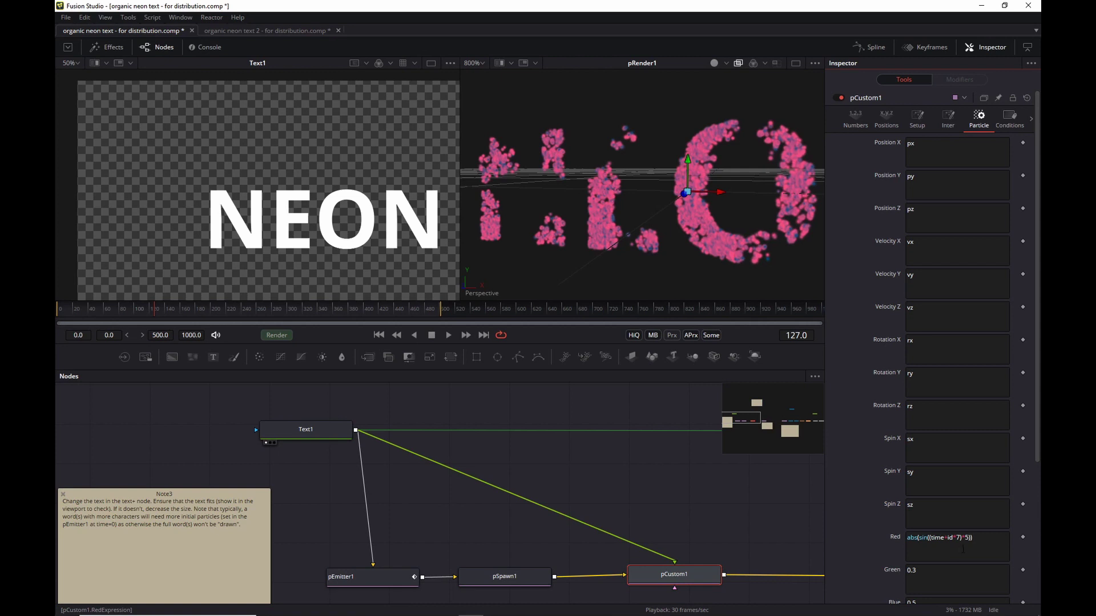
scroll(962, 549, "down", 5)
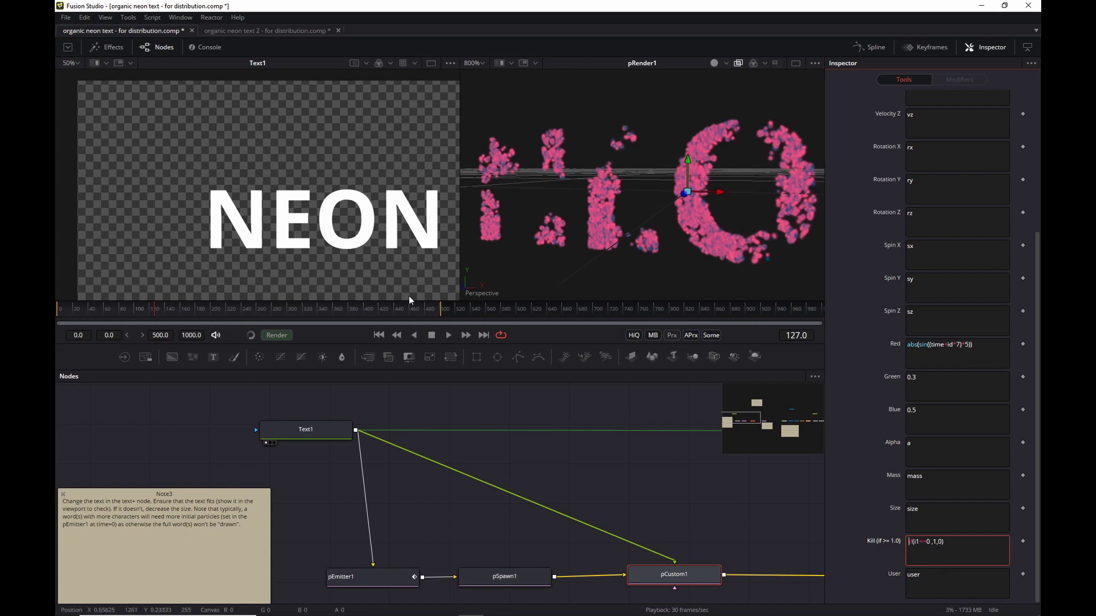
left_click(449, 336)
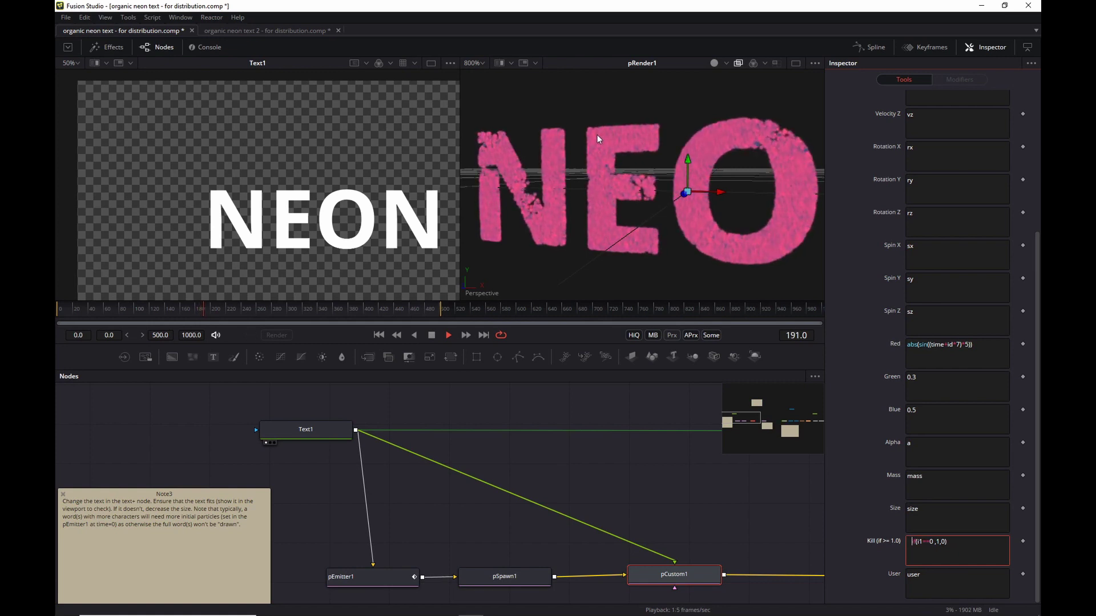
Step: Stop playback at frame 209 with the particle letters filled in
left_click(432, 336)
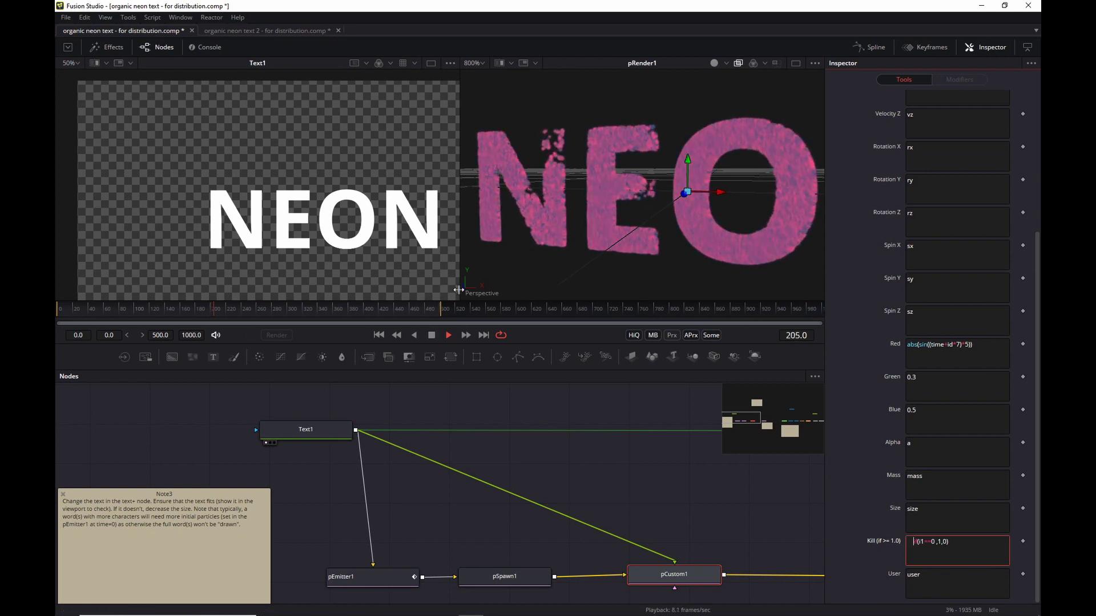
left_click(433, 339)
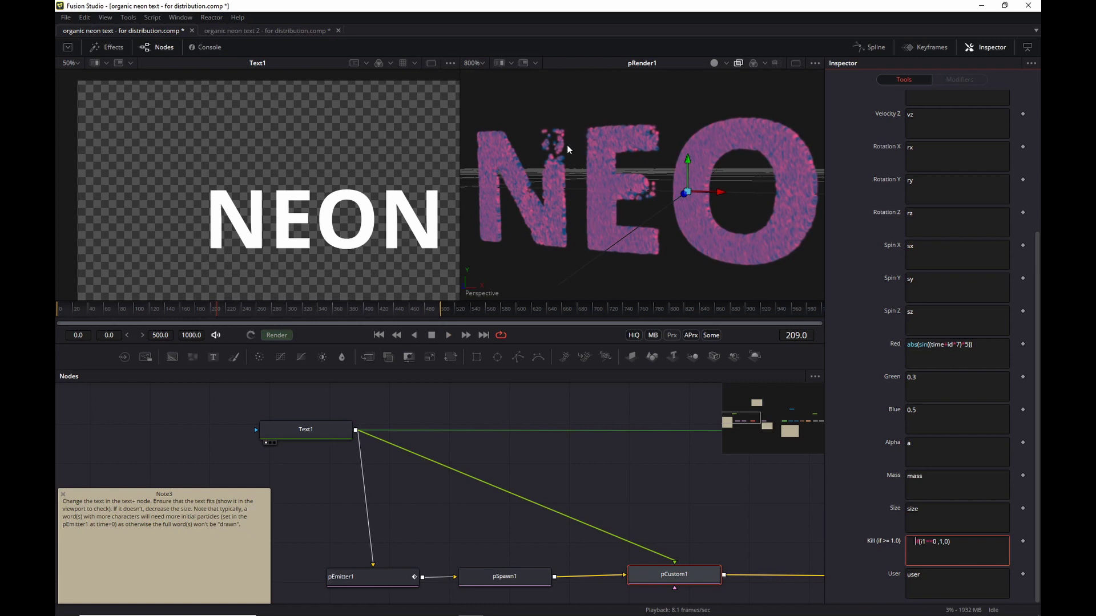
left_click(635, 489)
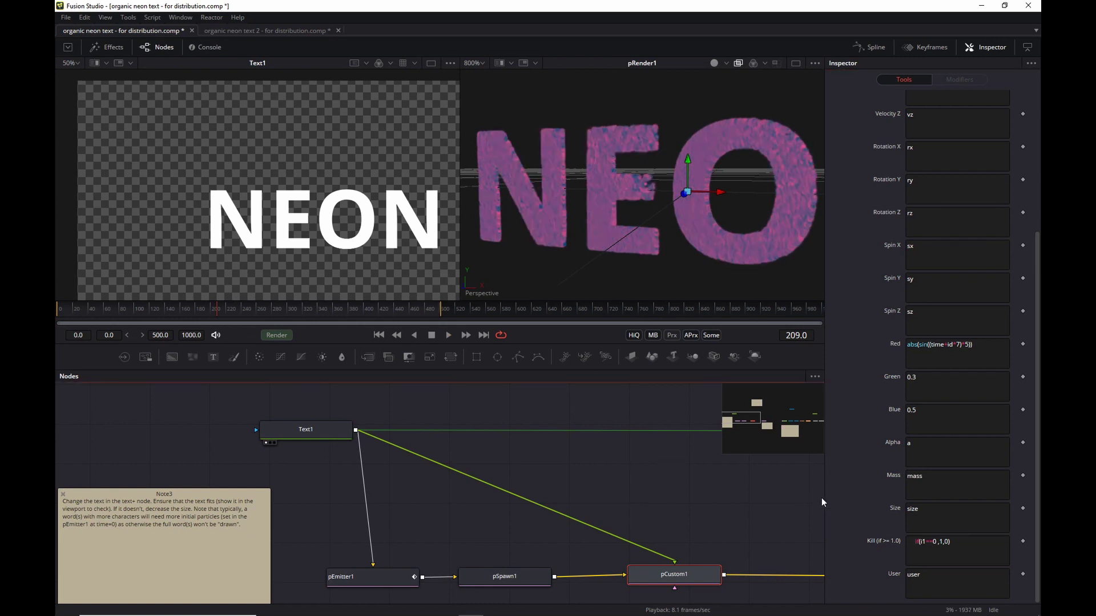
Step: Inspect the sine-based Red expression and Green 0.3, then pan to pCustom2 and its note
scroll(597, 159, "up", 2)
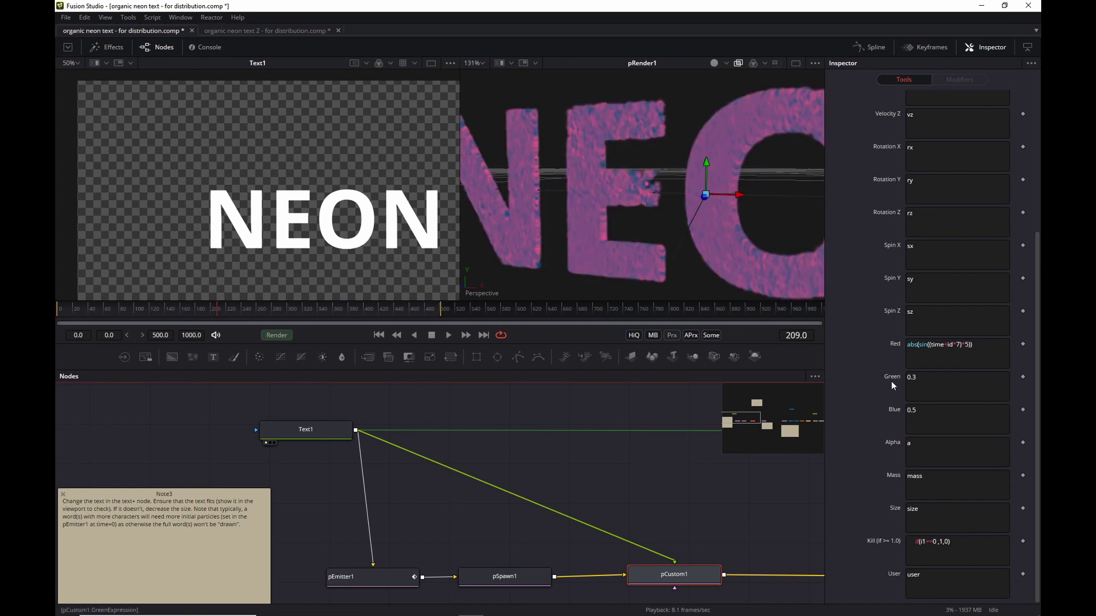
left_click(987, 344)
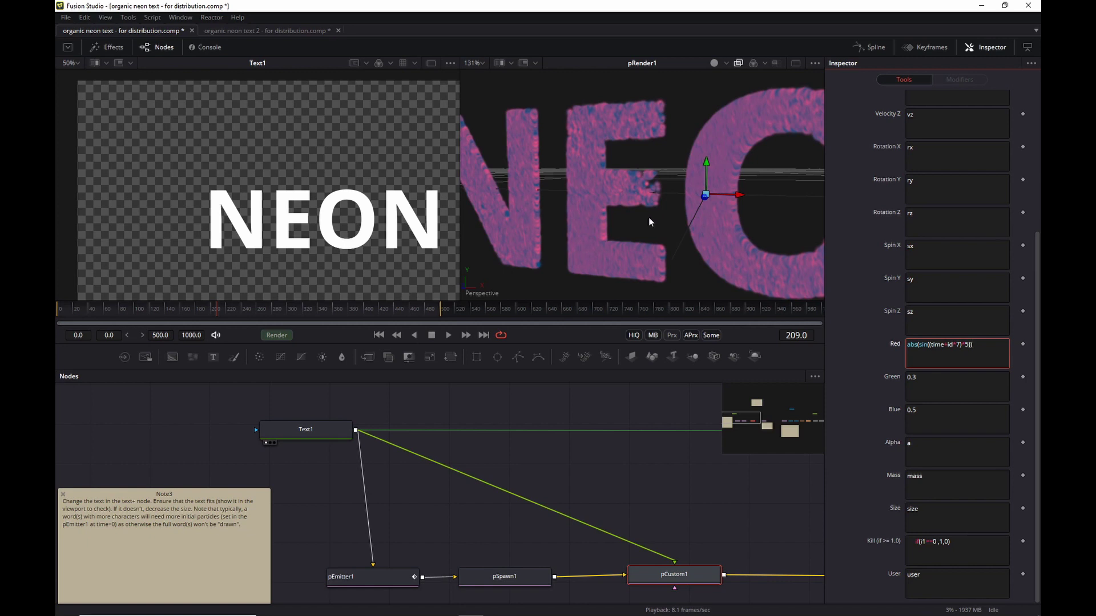
left_click(928, 380)
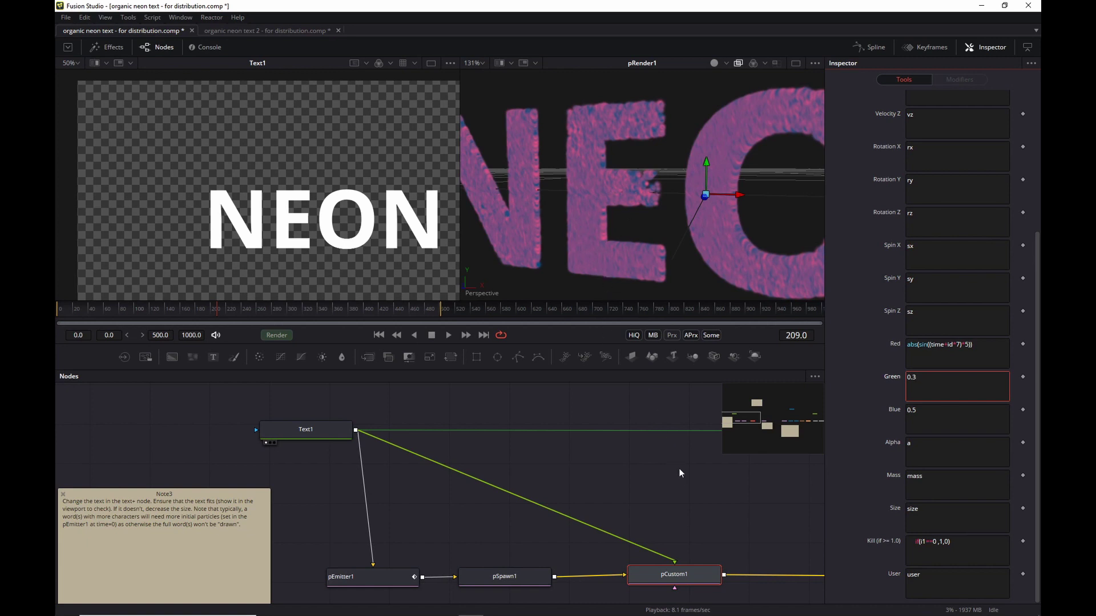
left_click_drag(679, 468, 435, 439)
Step: Select pCustom2 and read its Kill expression using rands(0,1,id+time)>0.93 after frame 250
left_click_drag(548, 463, 527, 468)
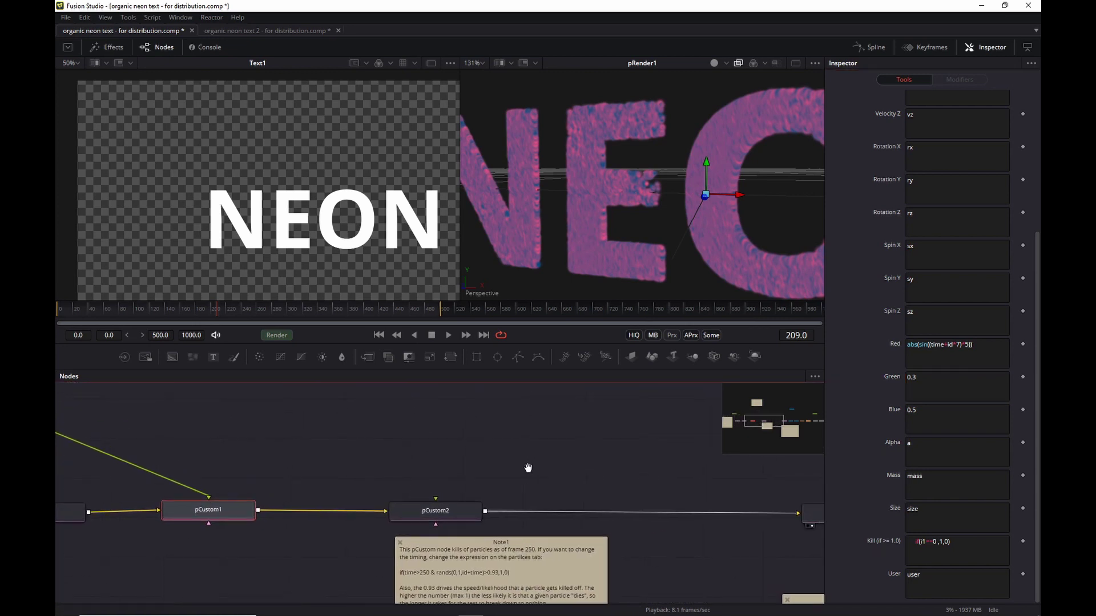
left_click(451, 512)
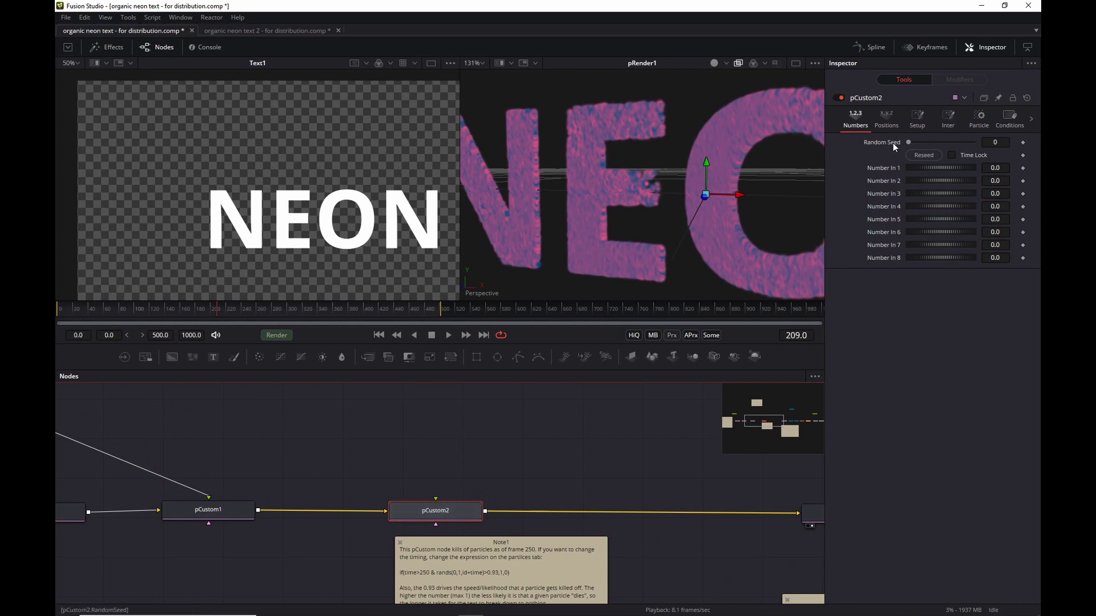
left_click(979, 120)
scroll(948, 371, "down", 10)
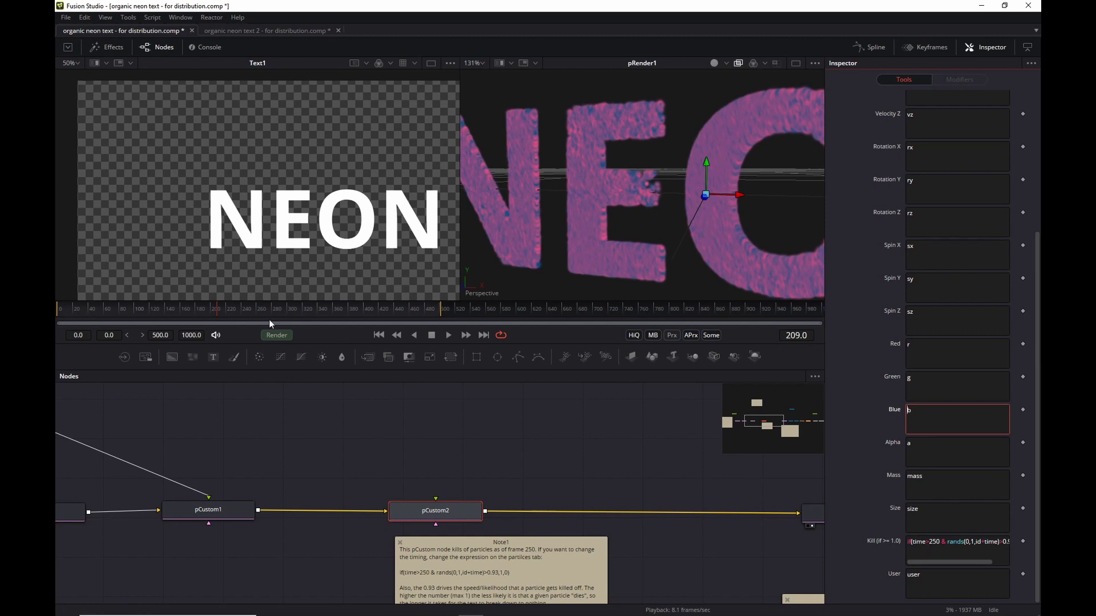
left_click(961, 553)
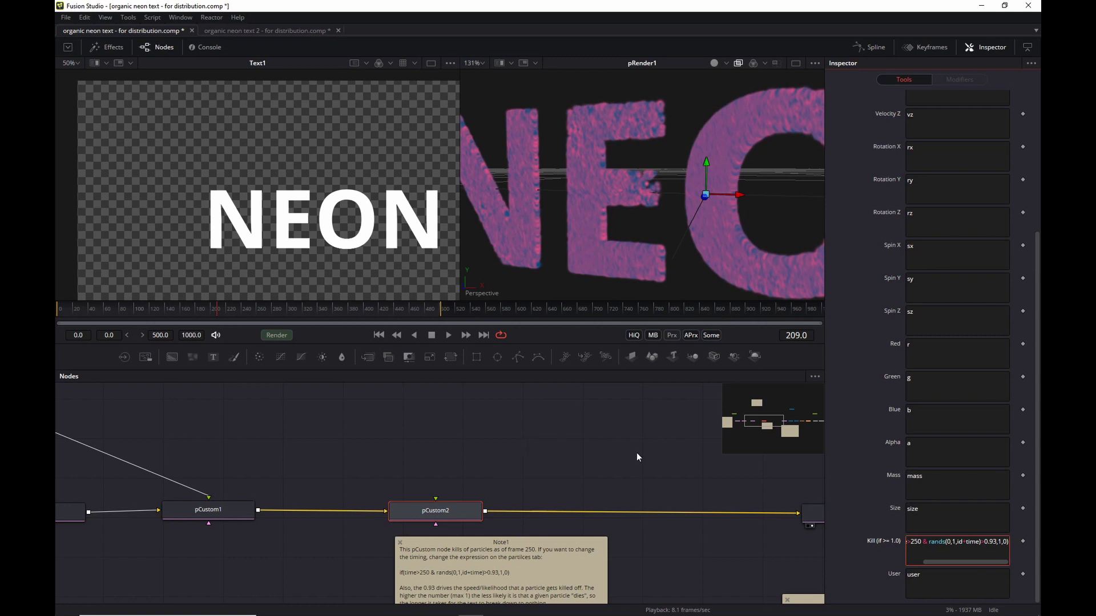
Step: Select pRender1 and move Camera3D1 lower so the whole render chain is visible
left_click_drag(562, 444, 233, 440)
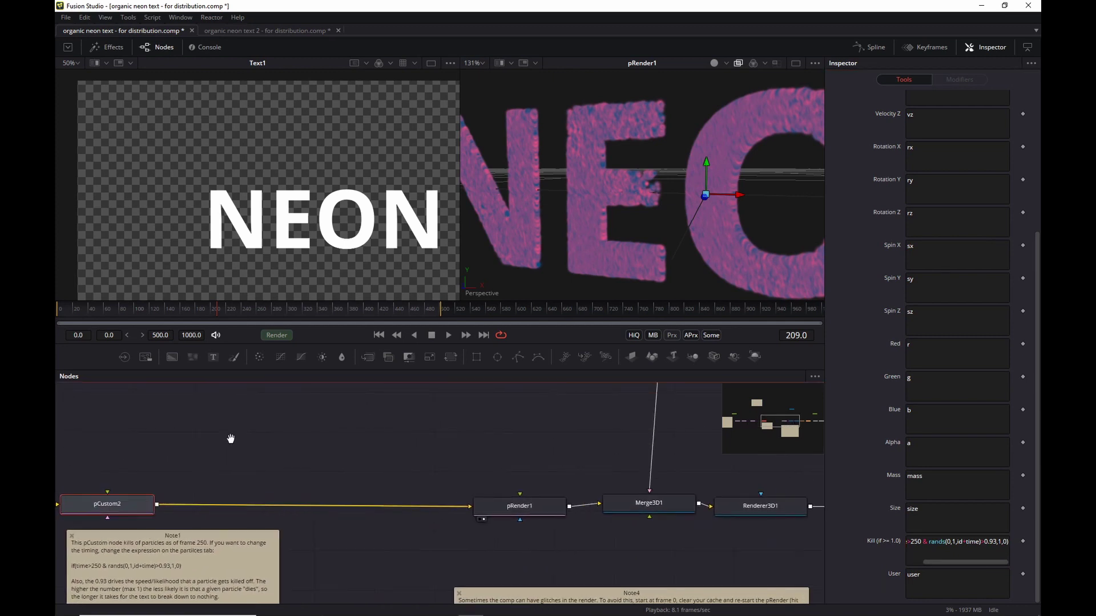
left_click(521, 512)
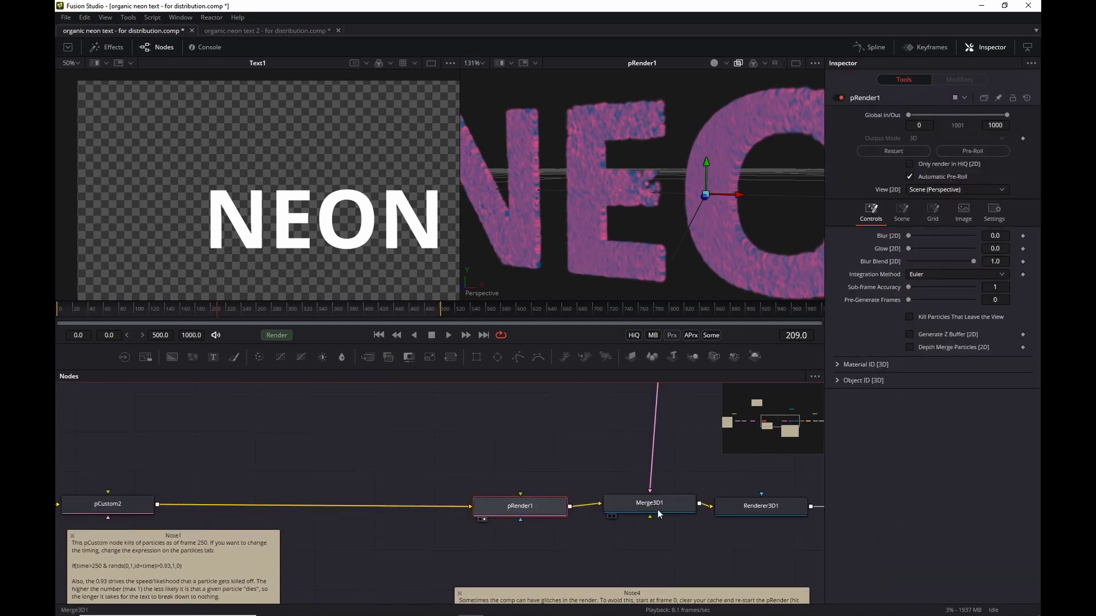
left_click_drag(692, 457, 656, 526)
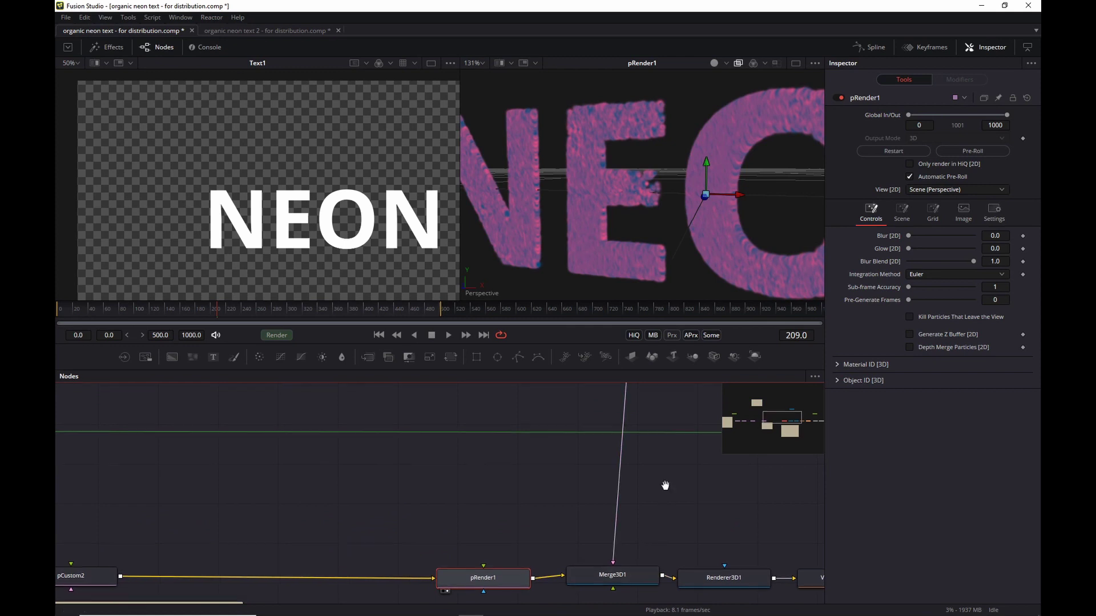
scroll(656, 514, "up", 5)
left_click_drag(612, 402, 584, 540)
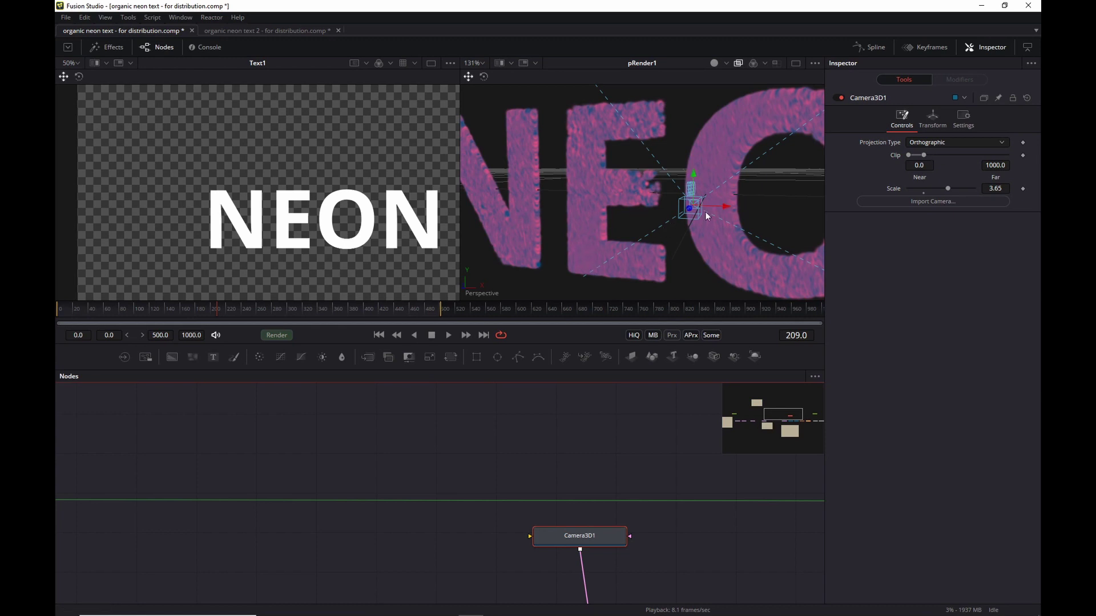
left_click_drag(686, 523, 591, 407)
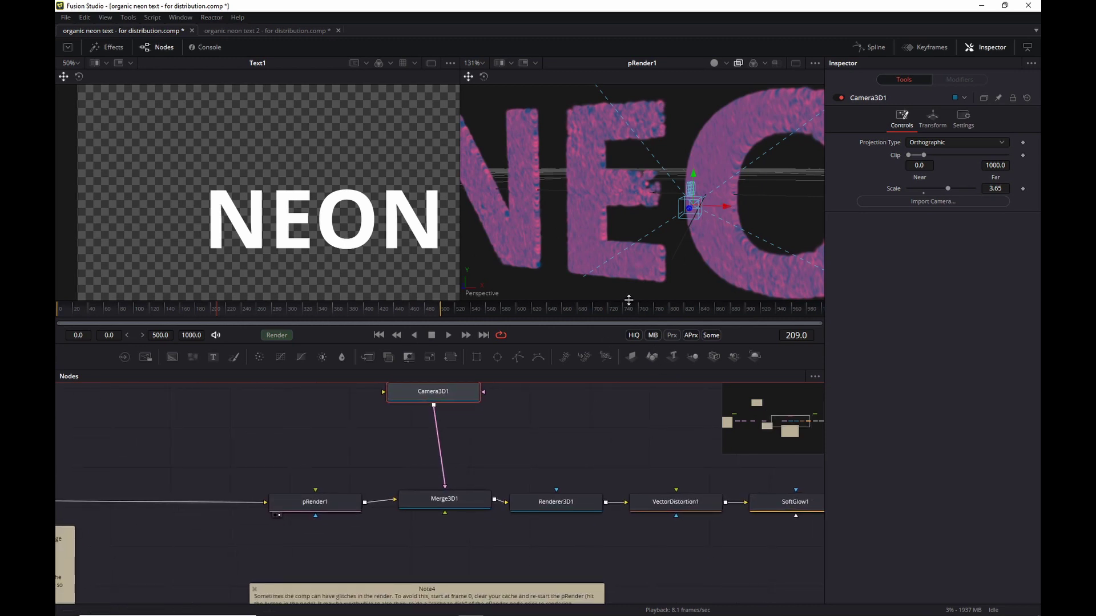
Step: Show Renderer3D1 in the right viewer and replay from frame 0, stopping at frame 129
left_click(576, 501)
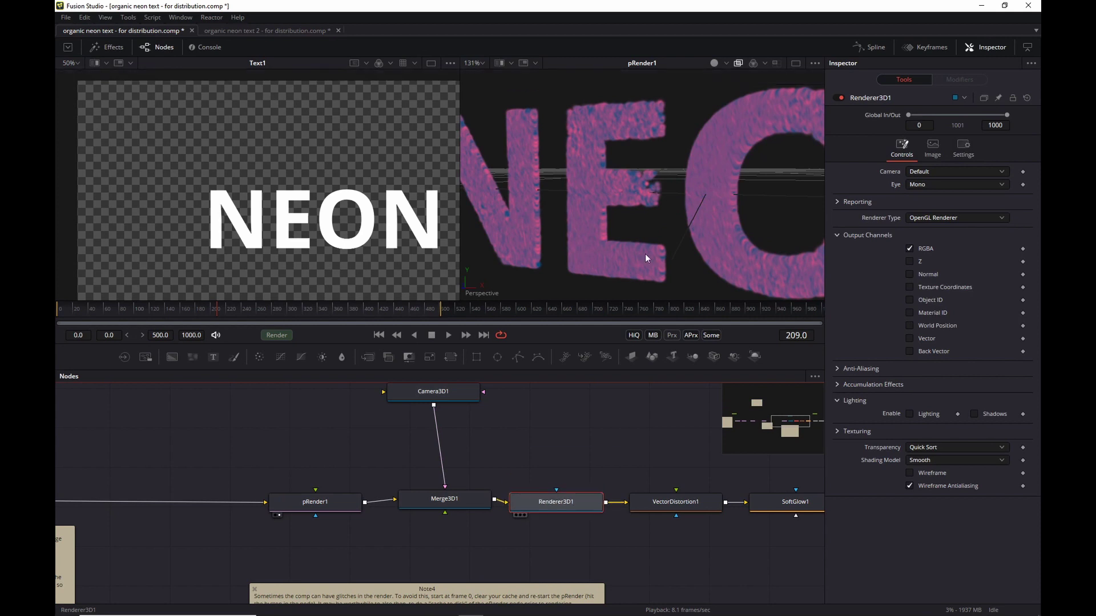
key("2")
scroll(644, 243, "down", 2)
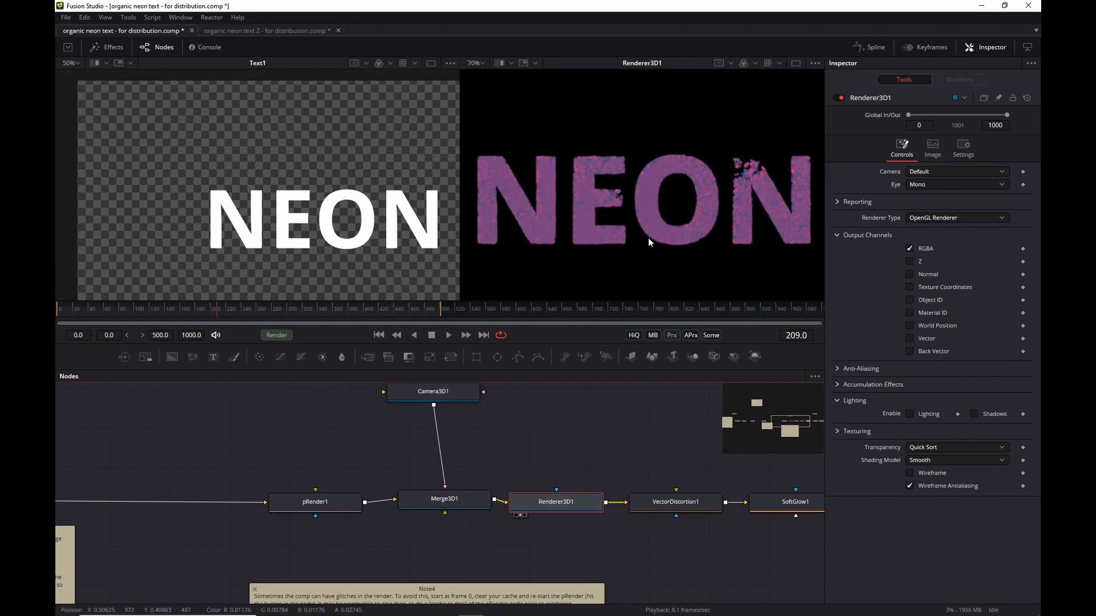
left_click(379, 335)
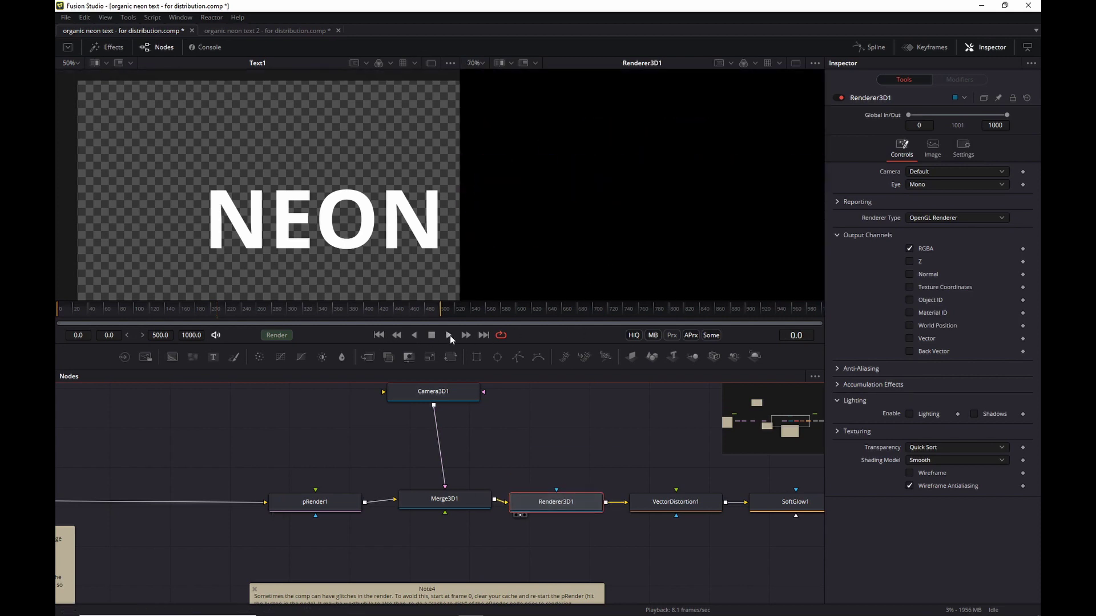
left_click(448, 335)
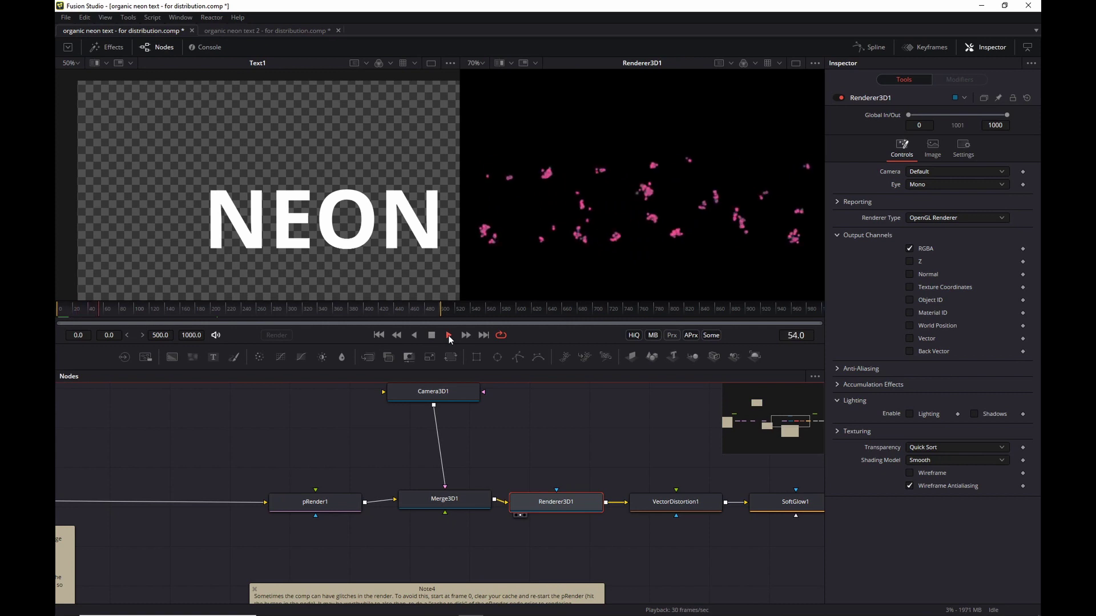
scroll(644, 186, "up", 2)
key("space")
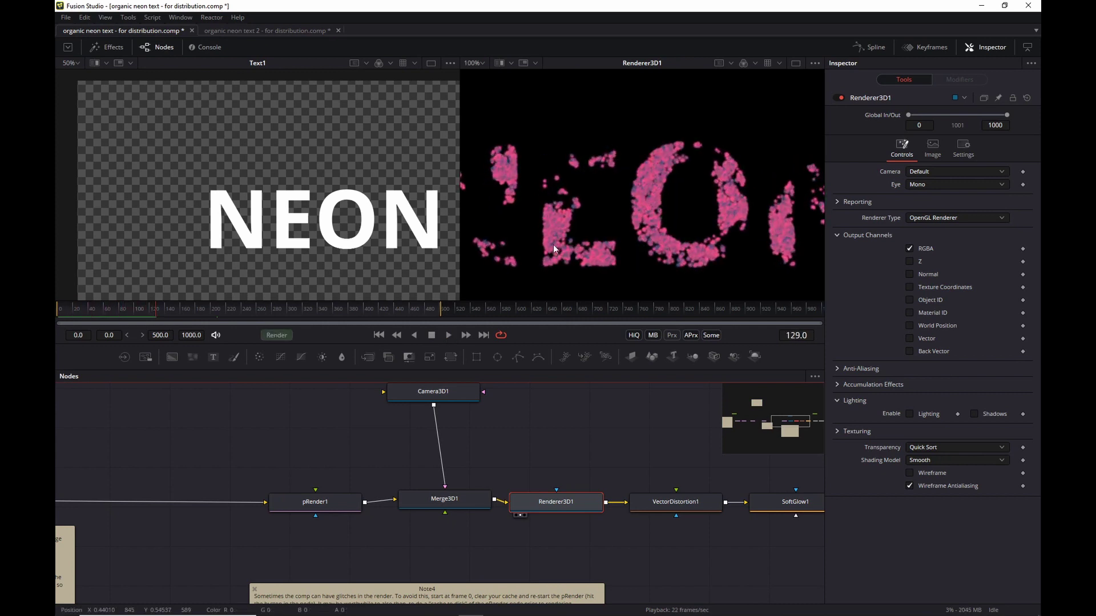
left_click_drag(663, 457, 478, 445)
Step: View VectorDistortion1's output (Scale 2.44, Glow 0.276) and compare with Renderer3D1's settings
left_click(510, 492)
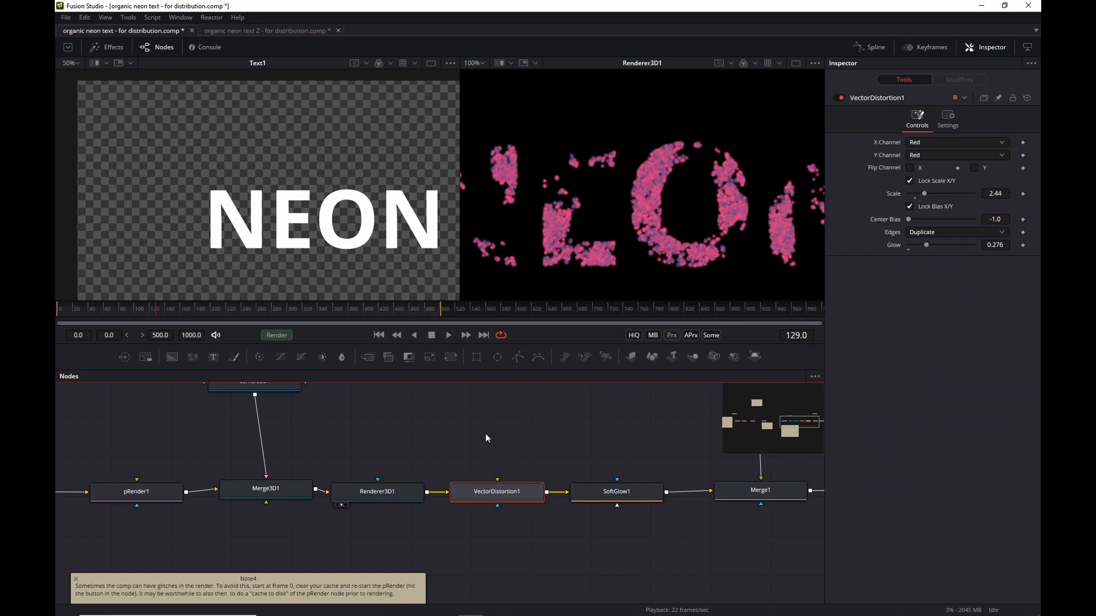
left_click_drag(508, 494, 648, 231)
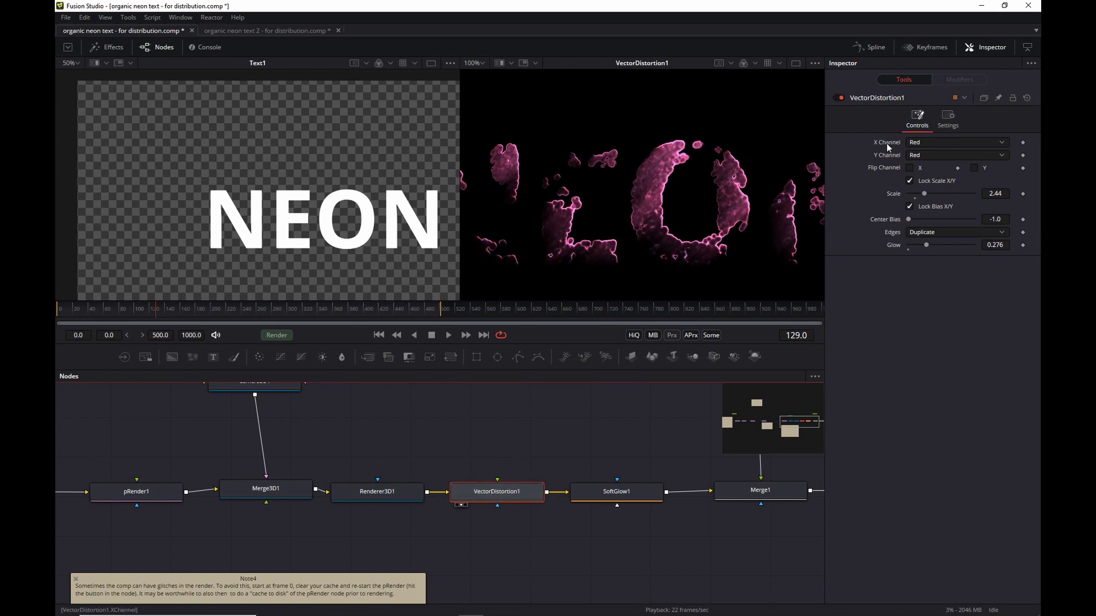
left_click(376, 489)
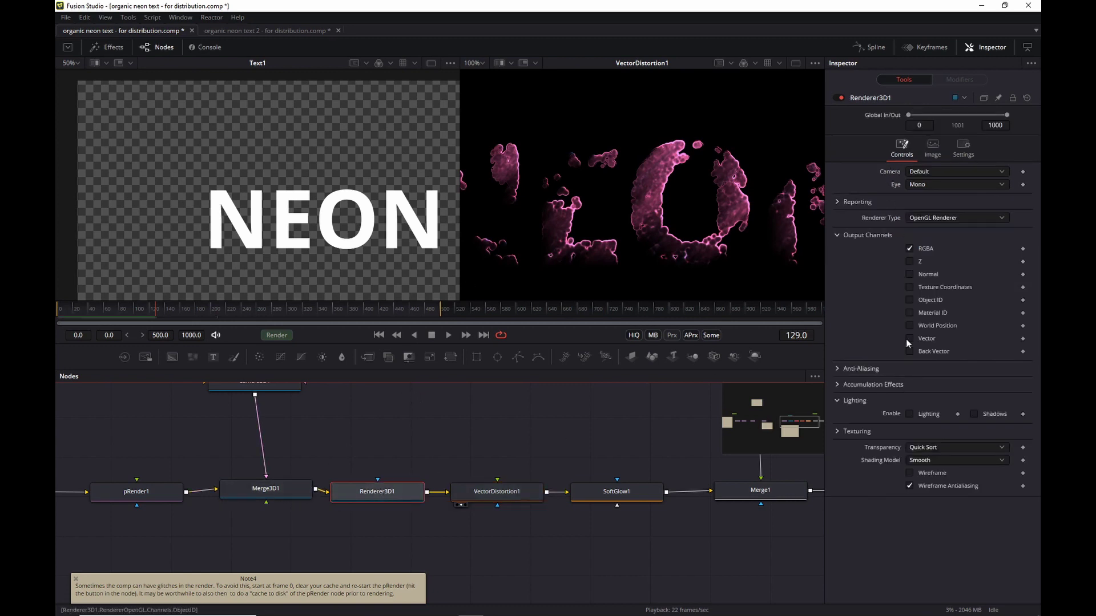
left_click(516, 494)
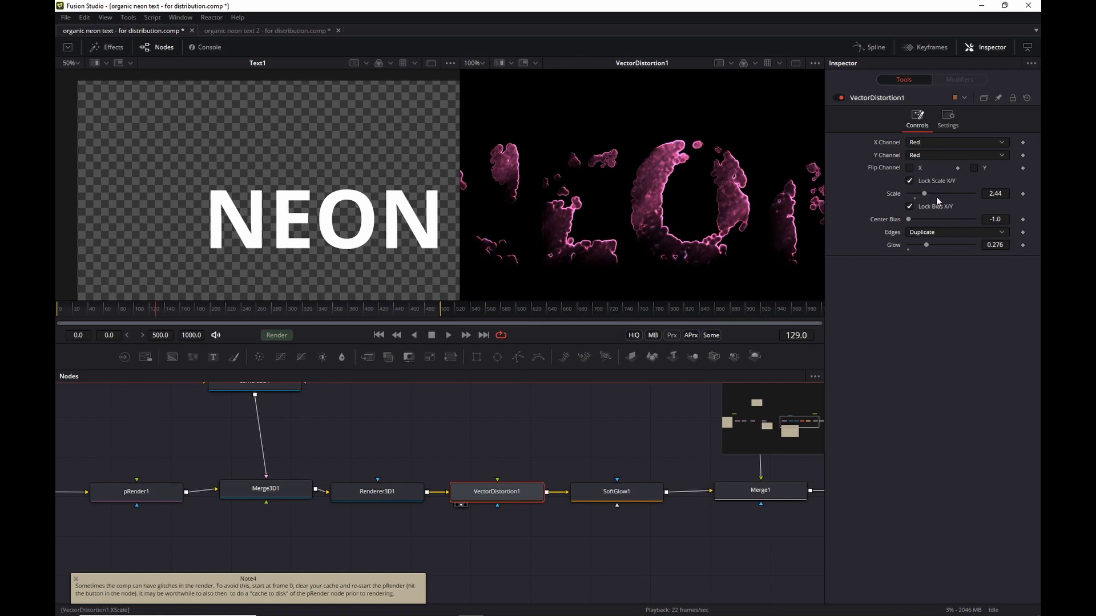
Step: Play the melting, distorted particles from the start, stopping at frame 170
key("space")
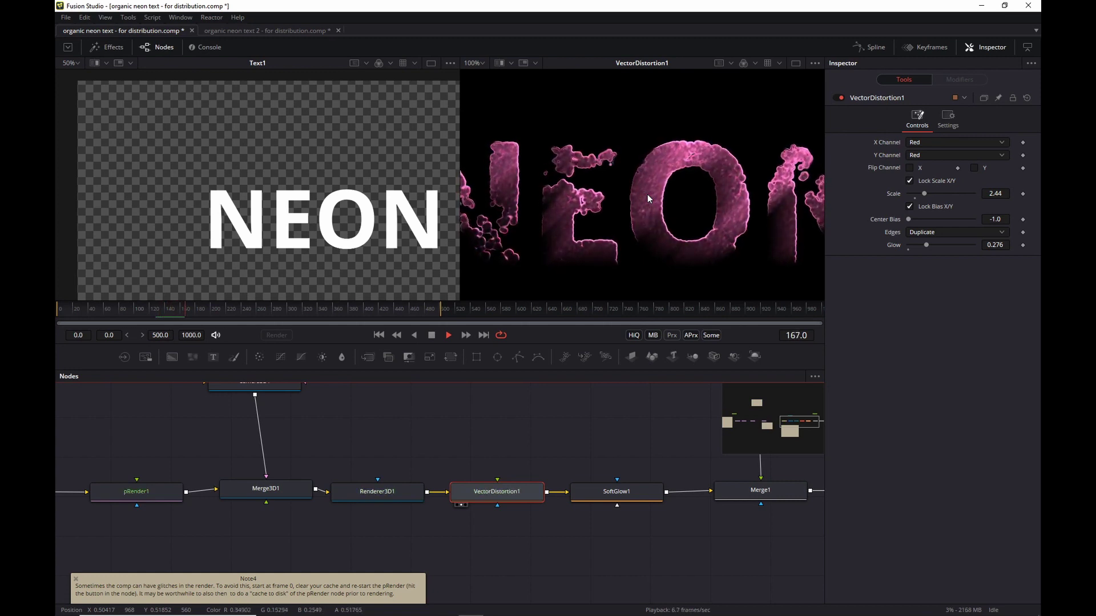
key("space")
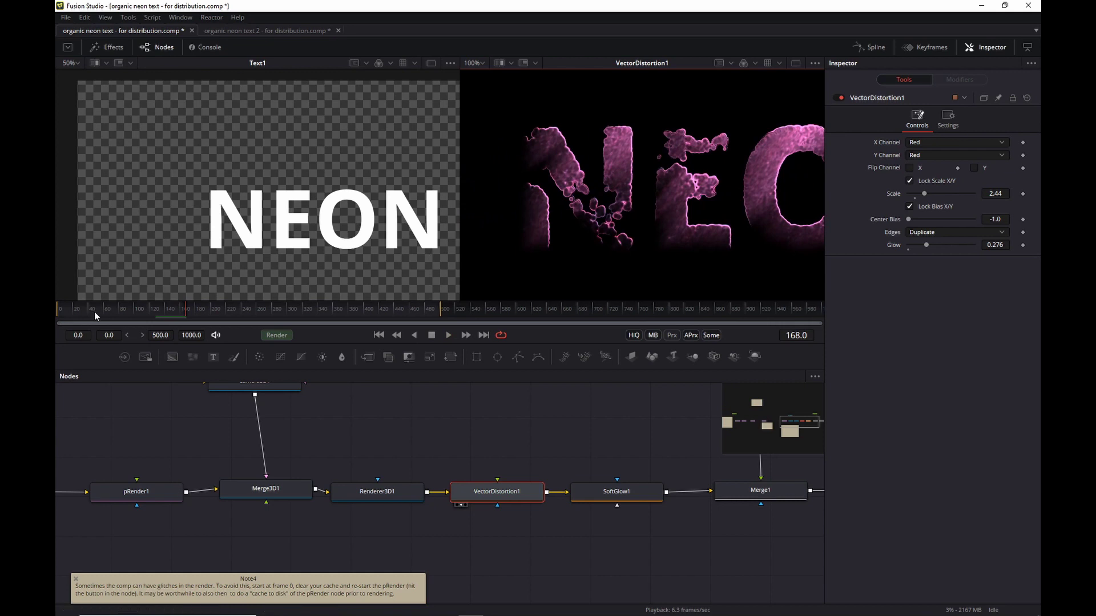
left_click(88, 312)
key("space")
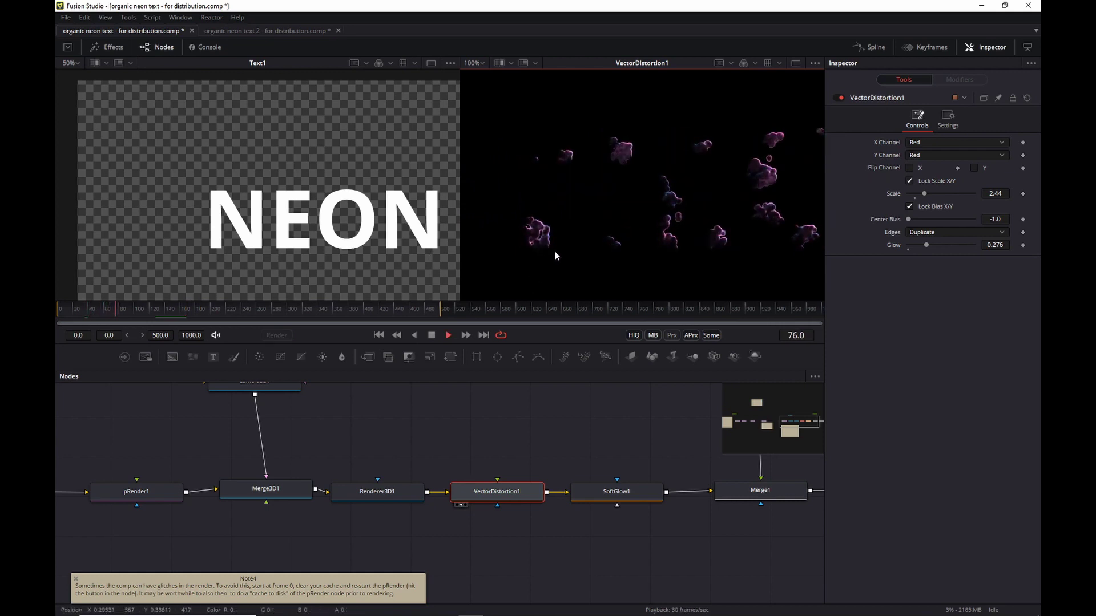
key("space")
key("space")
scroll(540, 231, "up", 3)
key("space")
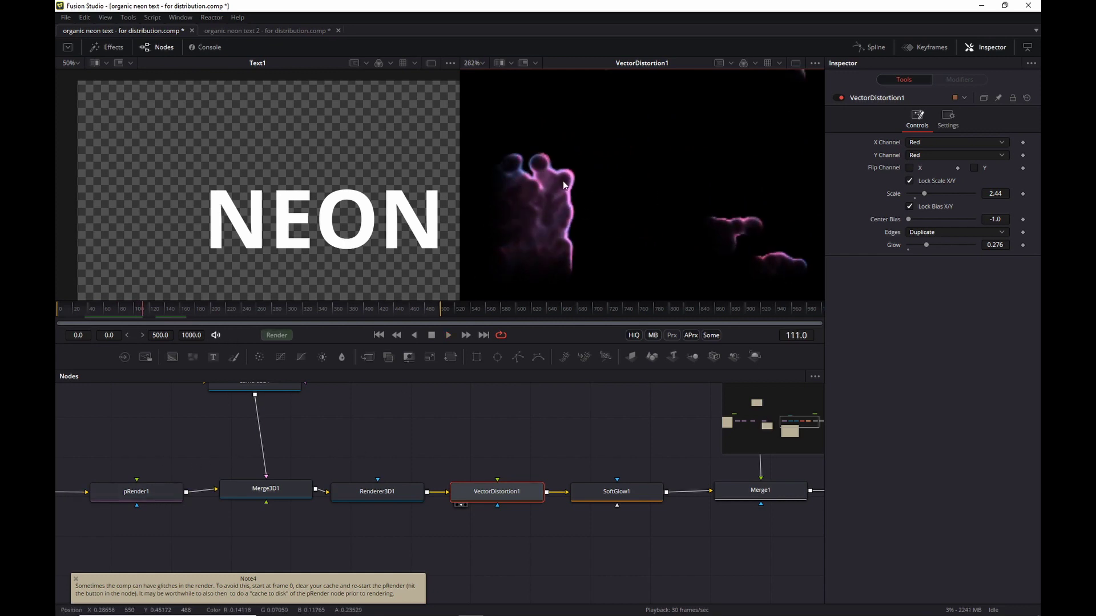
key("space")
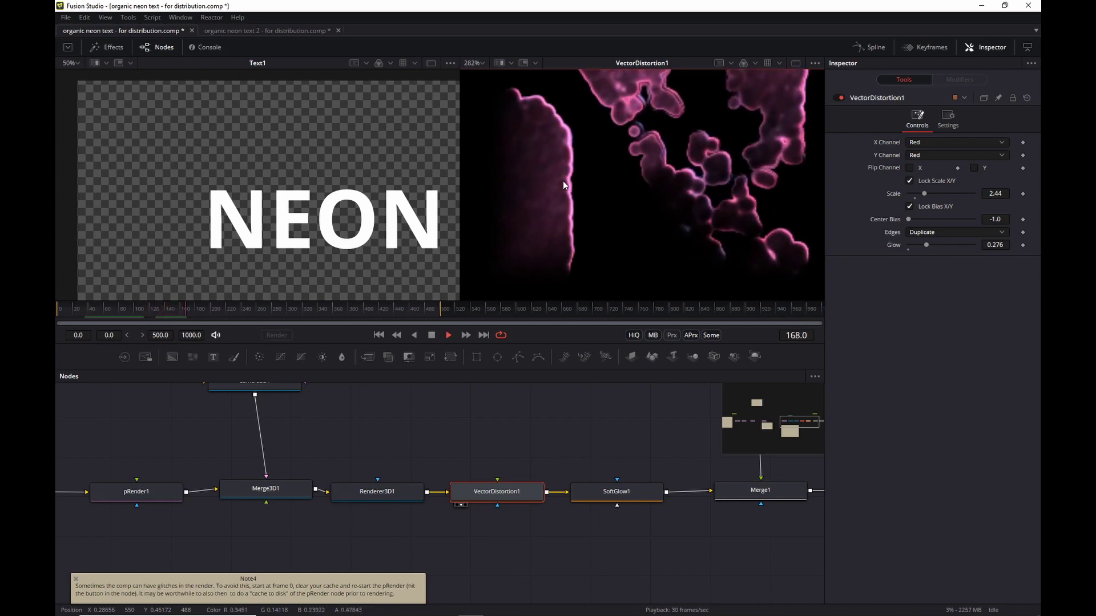
key("space")
left_click_drag(621, 415, 530, 436)
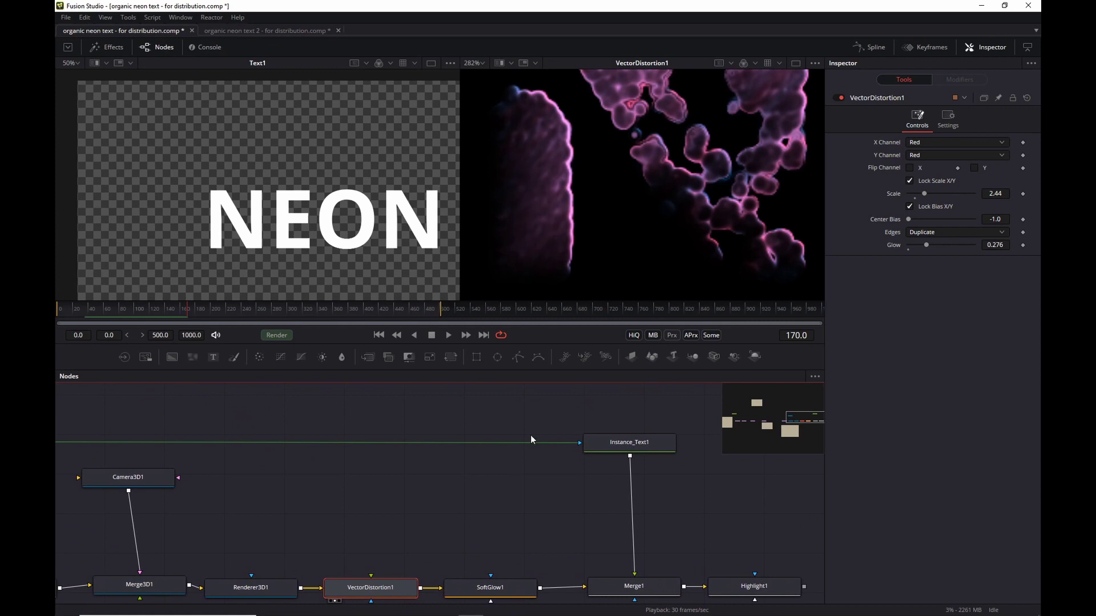
Step: View Instance_Text1's outlined NEON text in viewer 1 and the Merge1 result in viewer 2
left_click(628, 442)
key("1")
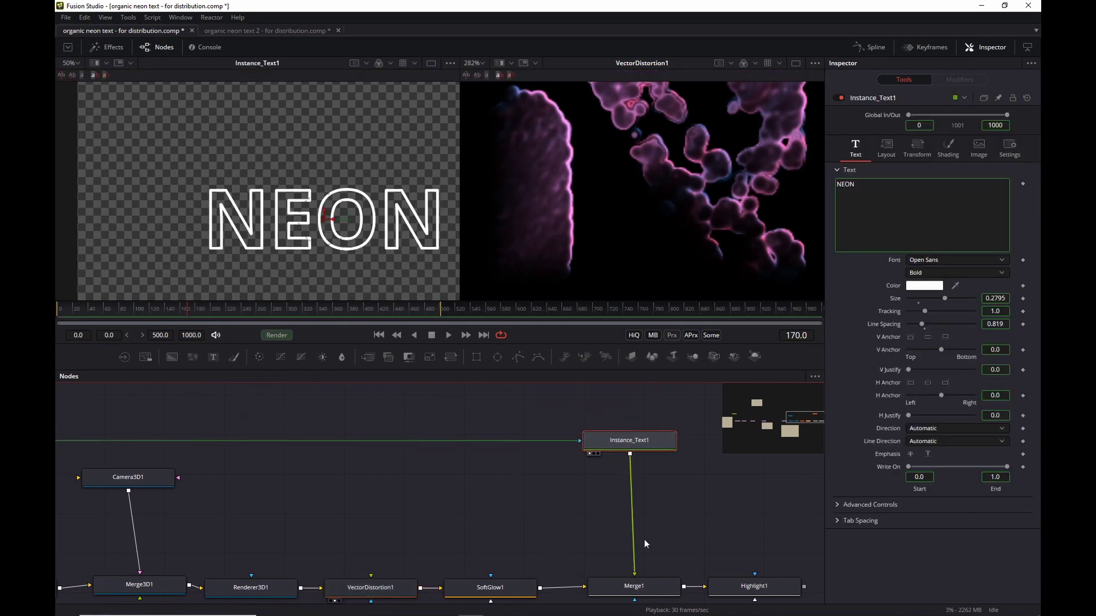
left_click(645, 589)
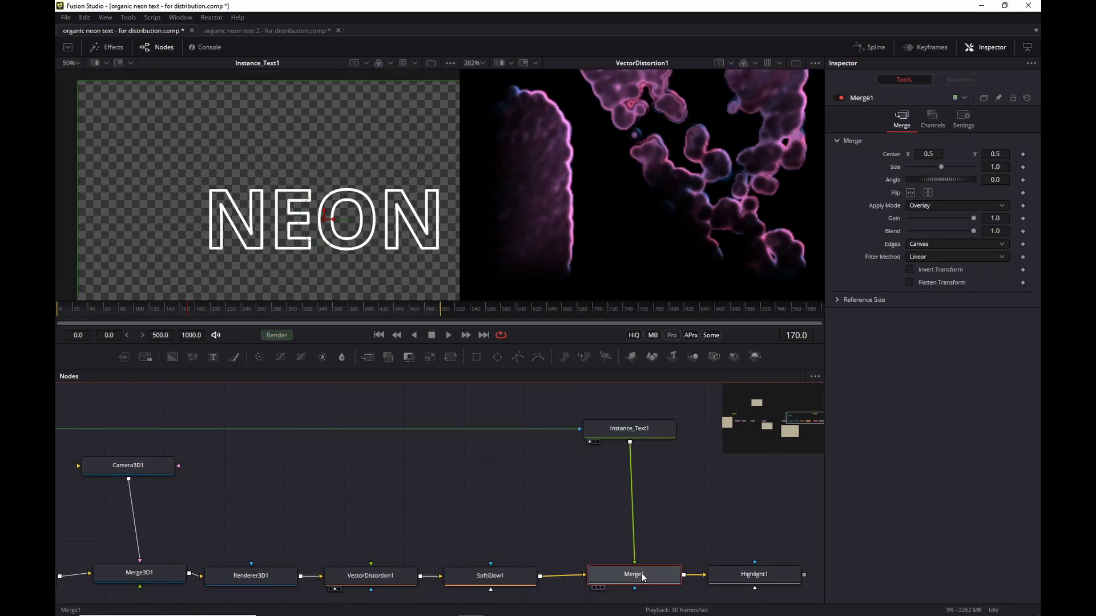
key("2")
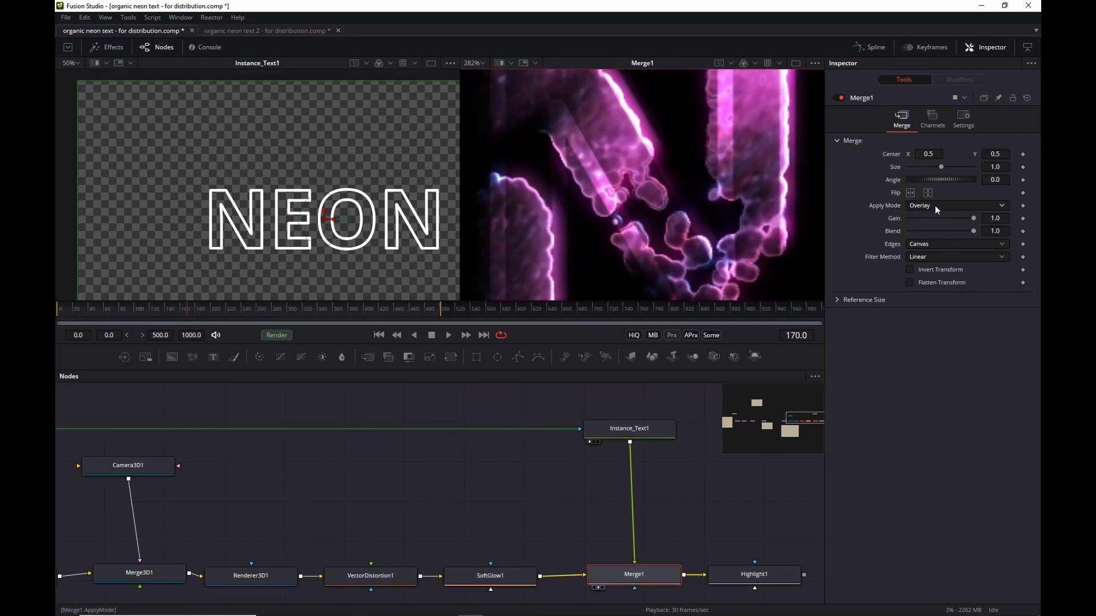
Step: Show Highlight1's star-glint neon output in viewer 2, framing more of the letters
key("minus")
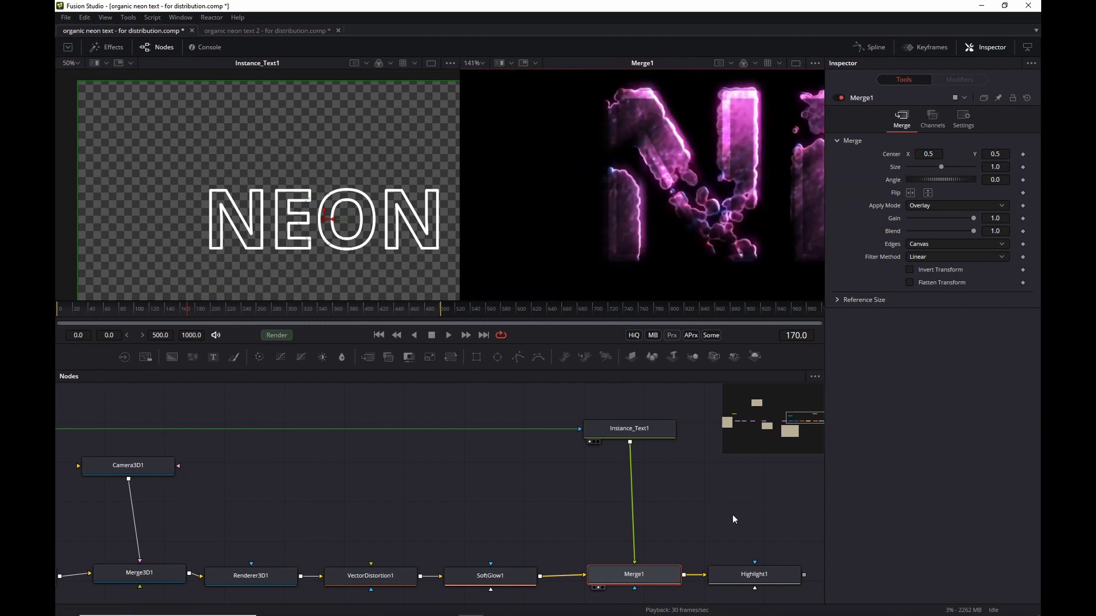
left_click_drag(711, 505, 525, 455)
key("2")
left_click_drag(762, 113, 669, 189)
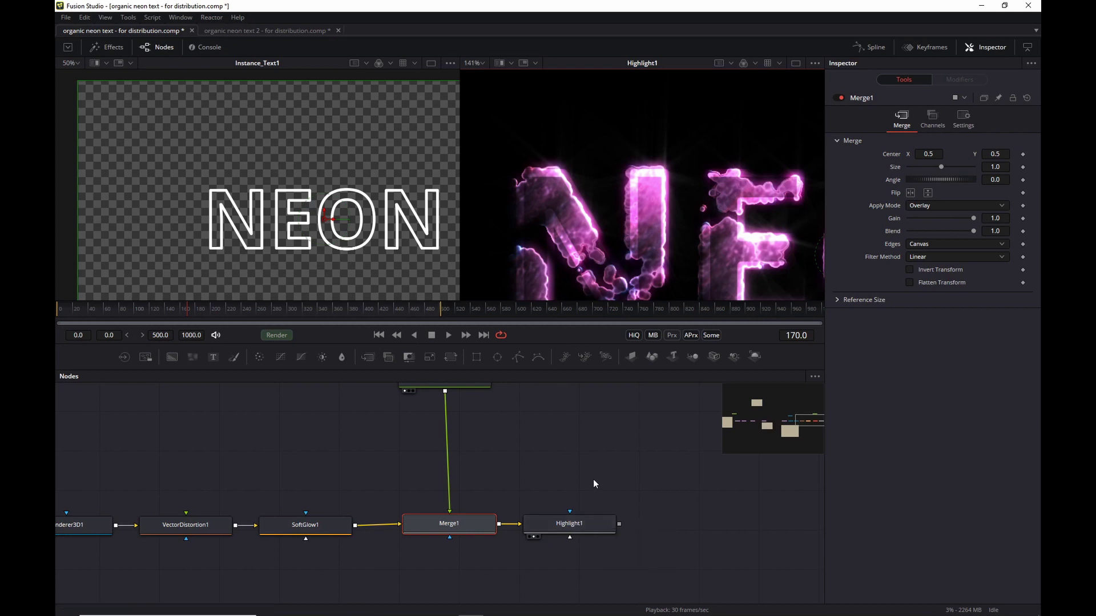
Step: Check Highlight1's settings, then move to the 'organic neon text 2' comp
left_click(583, 523)
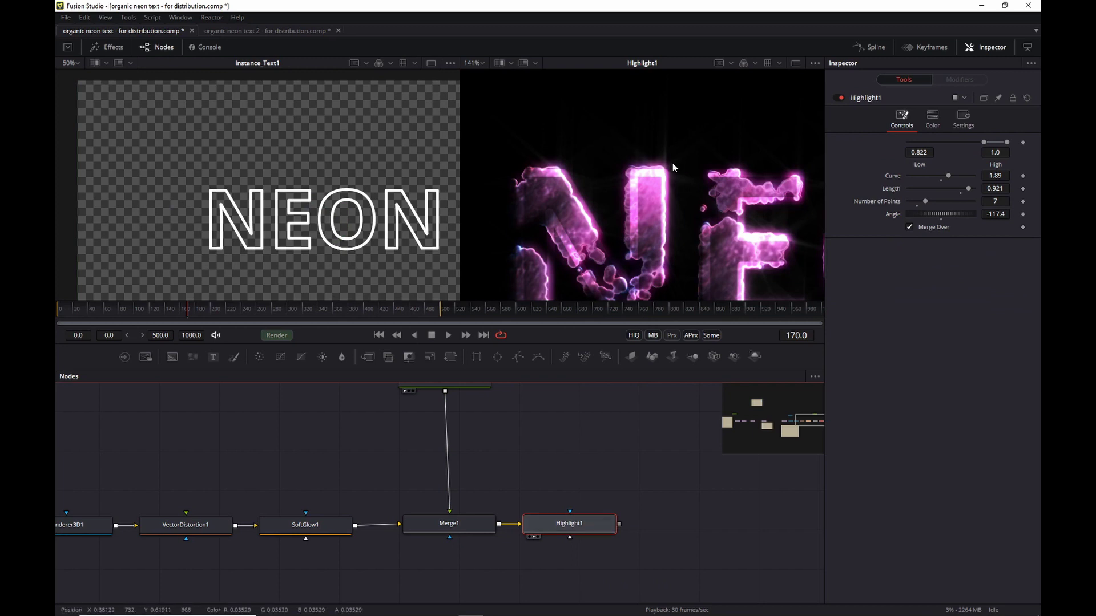
scroll(672, 164, "up", 2)
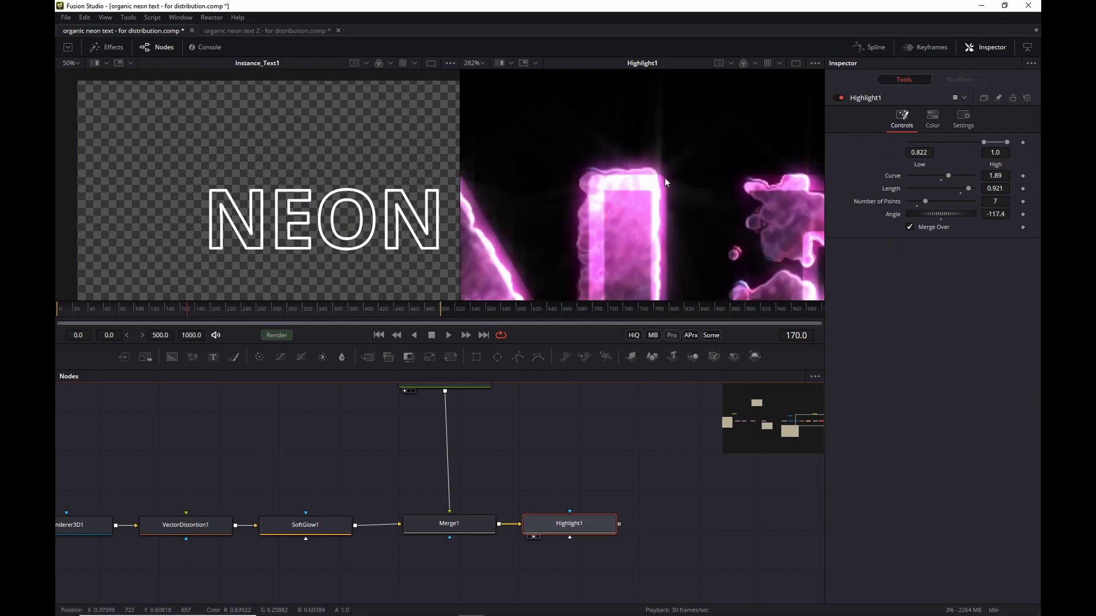
scroll(606, 440, "down", 2)
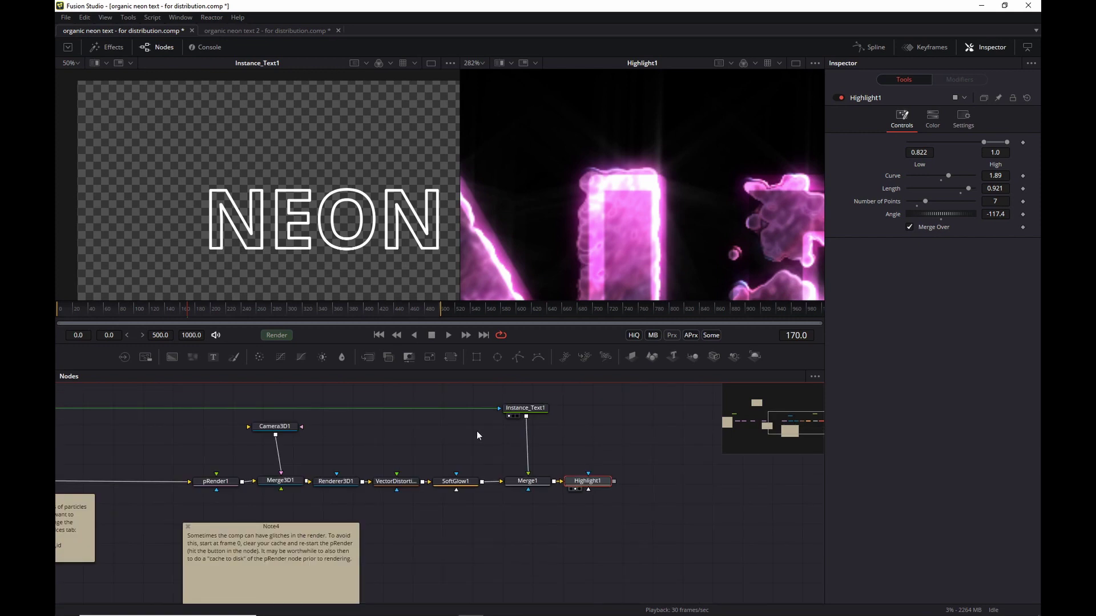
scroll(474, 437, "left", 5)
scroll(433, 436, "left", 7)
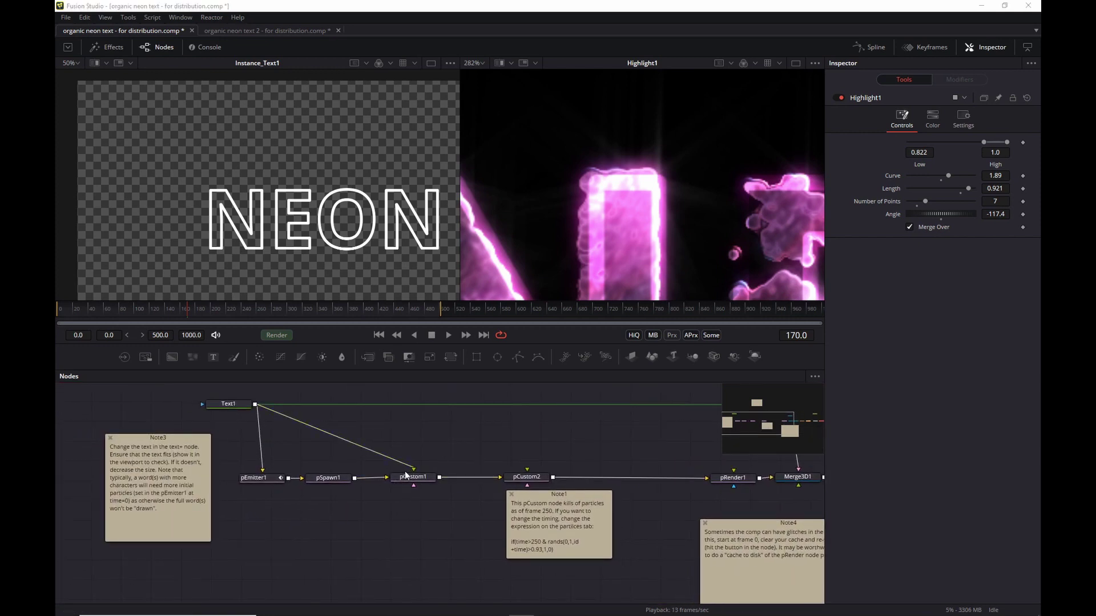
left_click(261, 31)
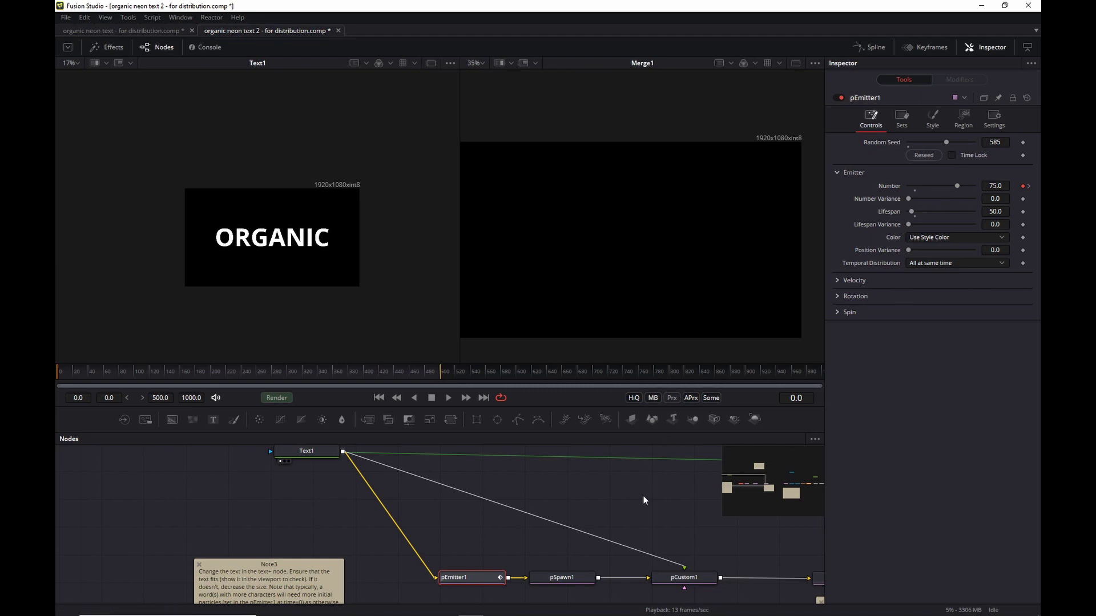
Step: Nudge the Text1 node slightly down and to the right in the node graph
scroll(646, 500, "down", 1)
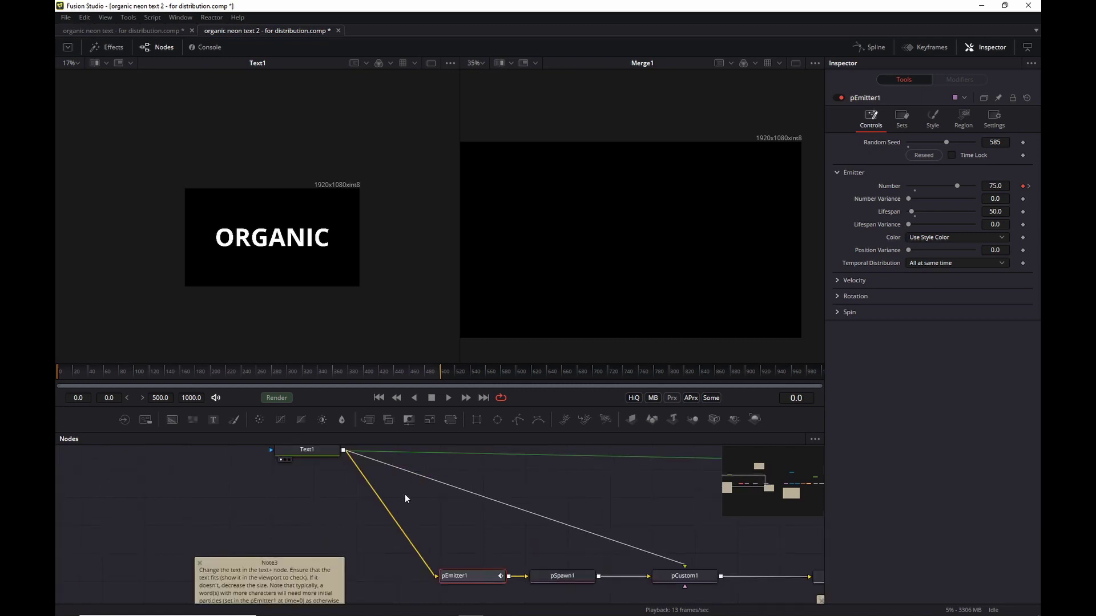
left_click_drag(314, 454, 382, 471)
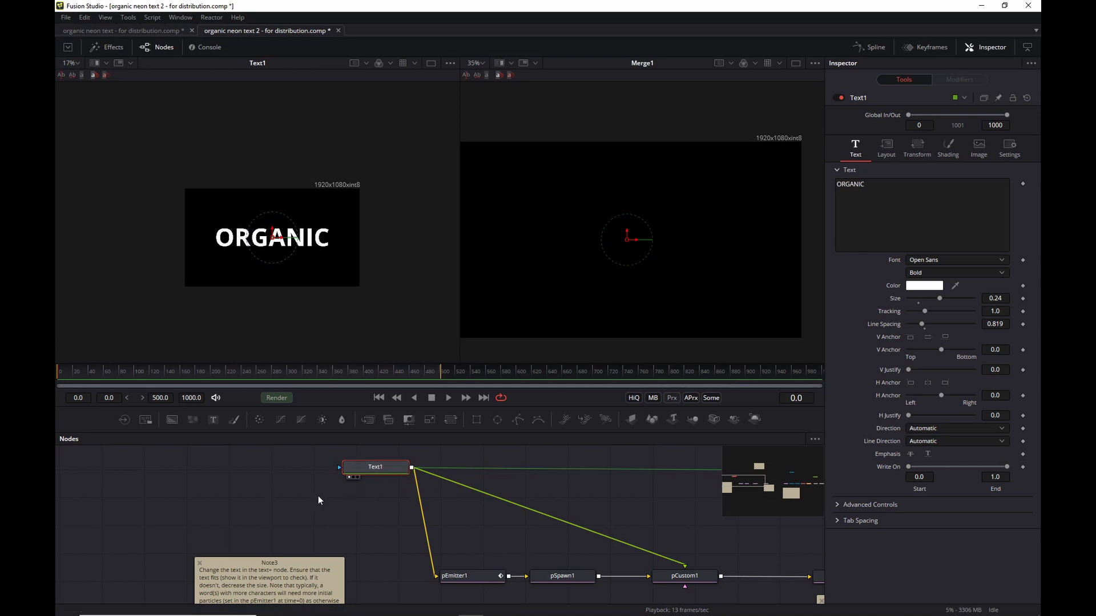
Step: Add a Background node with alpha 0 for full transparency and place it further left
left_click(316, 513)
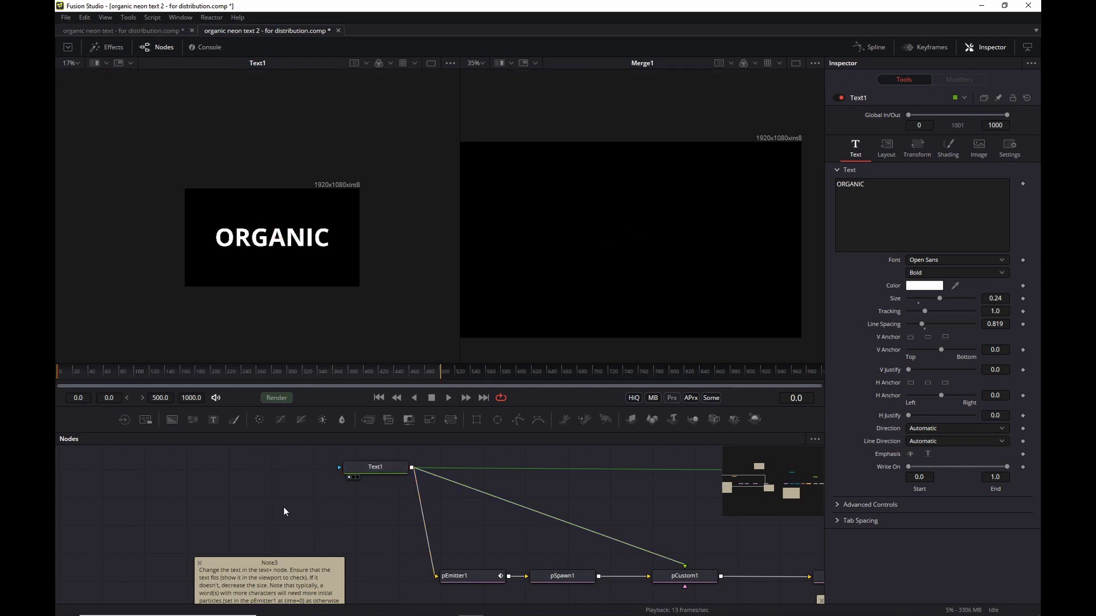
key("shift+space")
type("nacl")
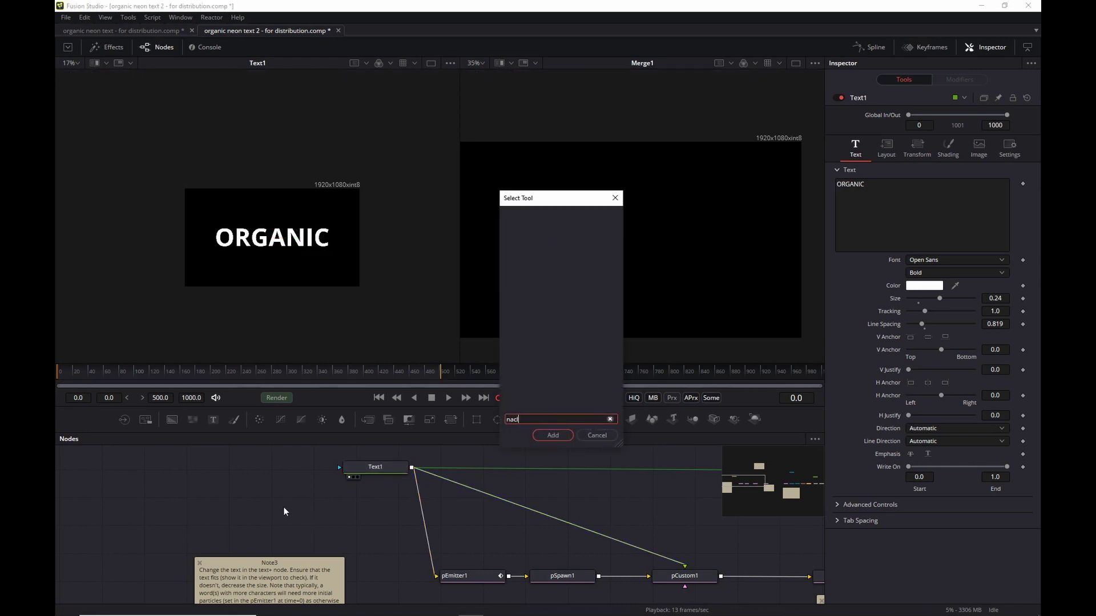
key("BackSpace")
key("BackSpace")
key("BackSpace")
key("BackSpace")
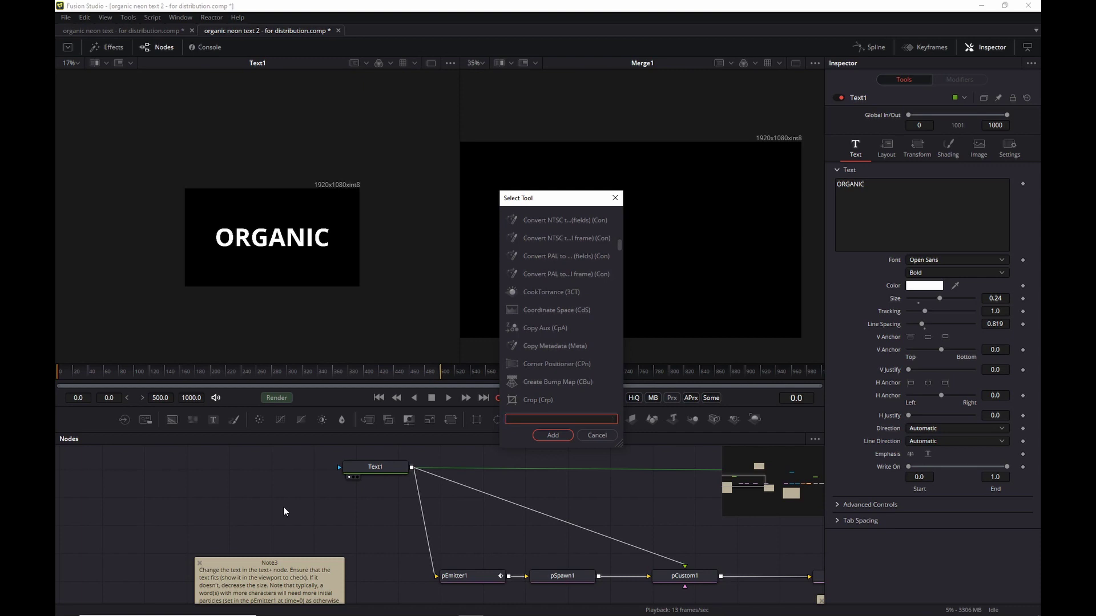
type("back")
key("Return")
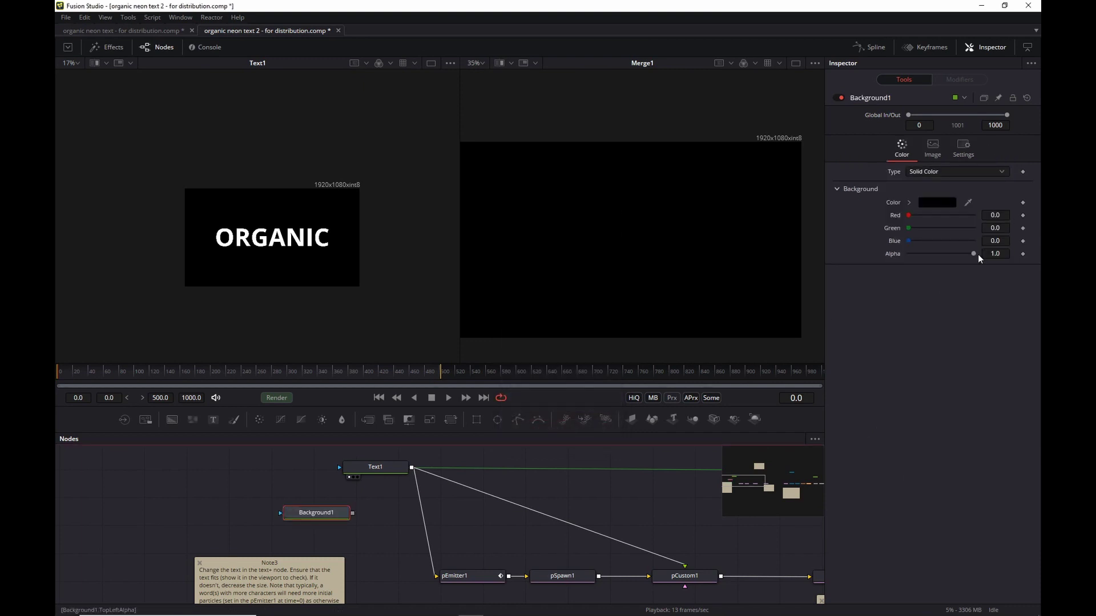
left_click_drag(973, 253, 940, 253)
left_click(907, 253)
left_click_drag(303, 519, 117, 501)
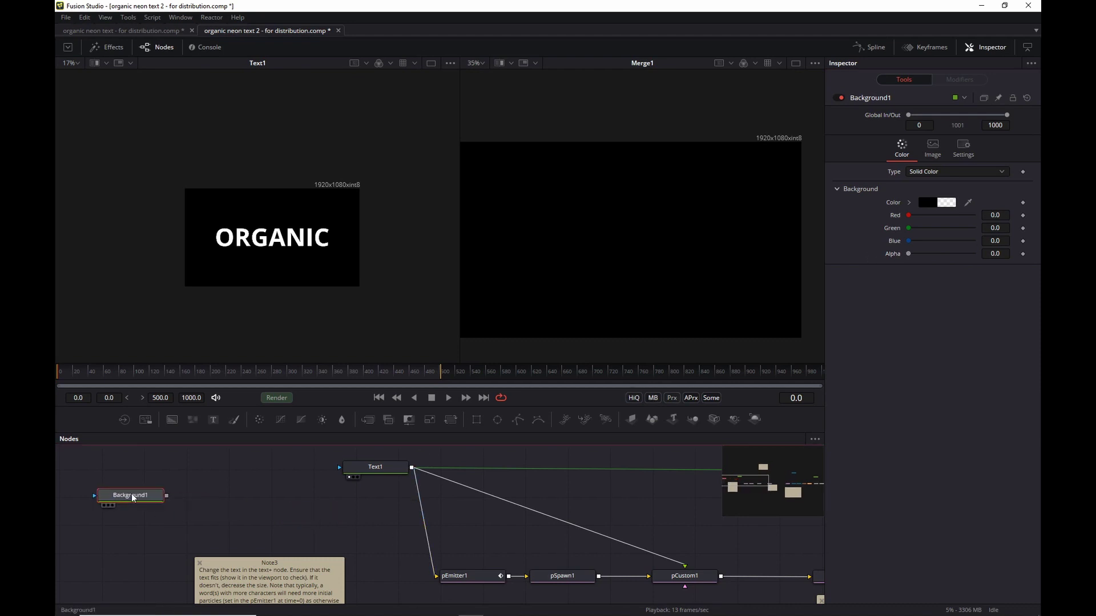
Step: Add a Paint node after Background1
key("shift+space")
type("pain")
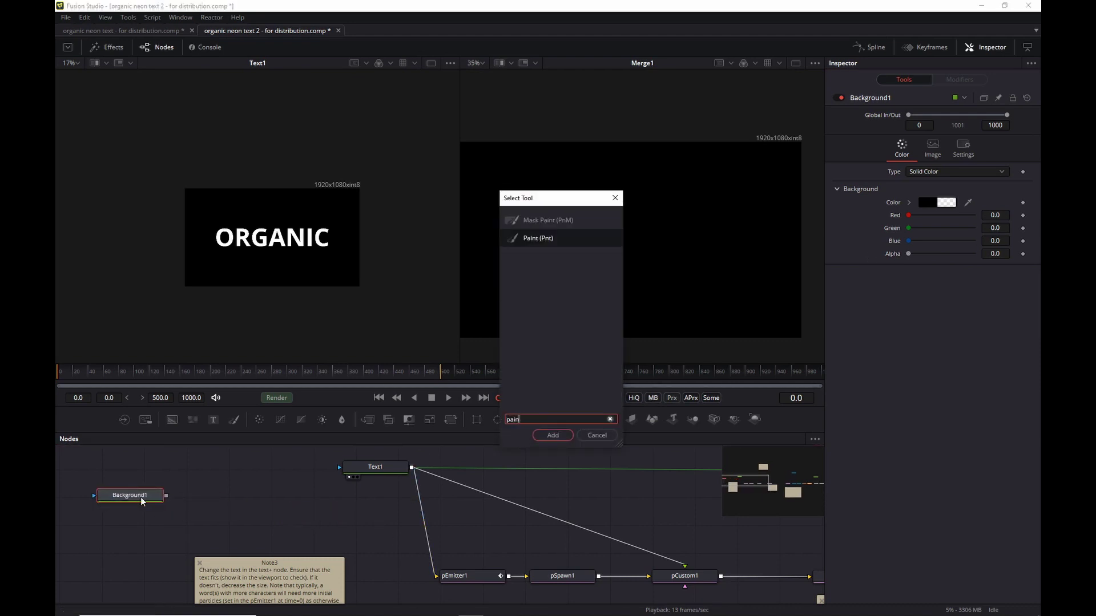
key("Return")
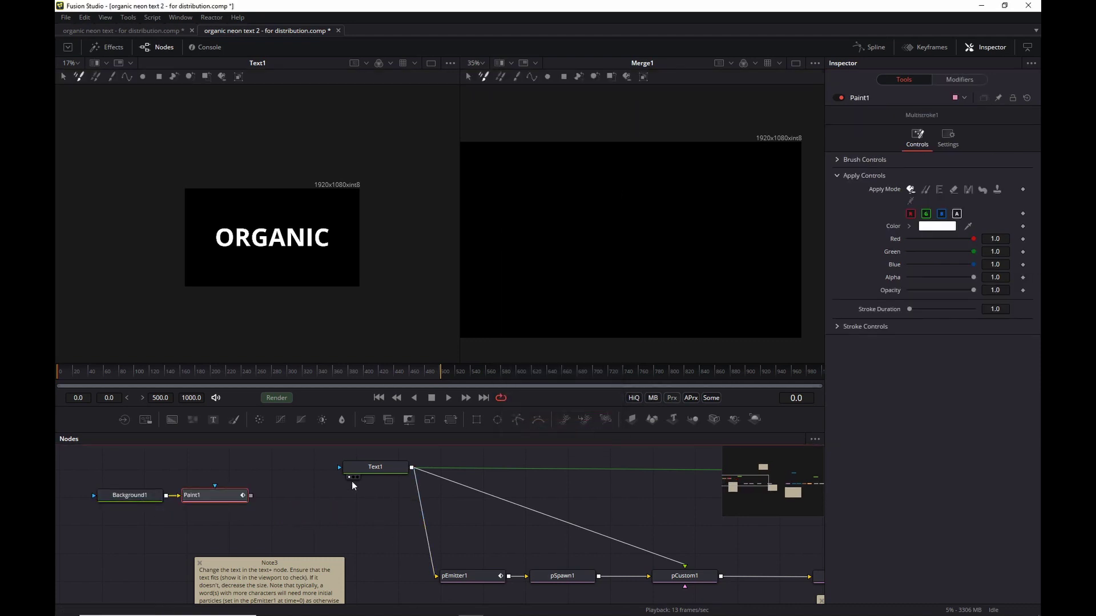
Step: Insert Merge2 after Text1 with Paint1 as its background, and view Merge2 in viewer 2
left_click(394, 469)
key("shift+space")
type("merge")
key("Return")
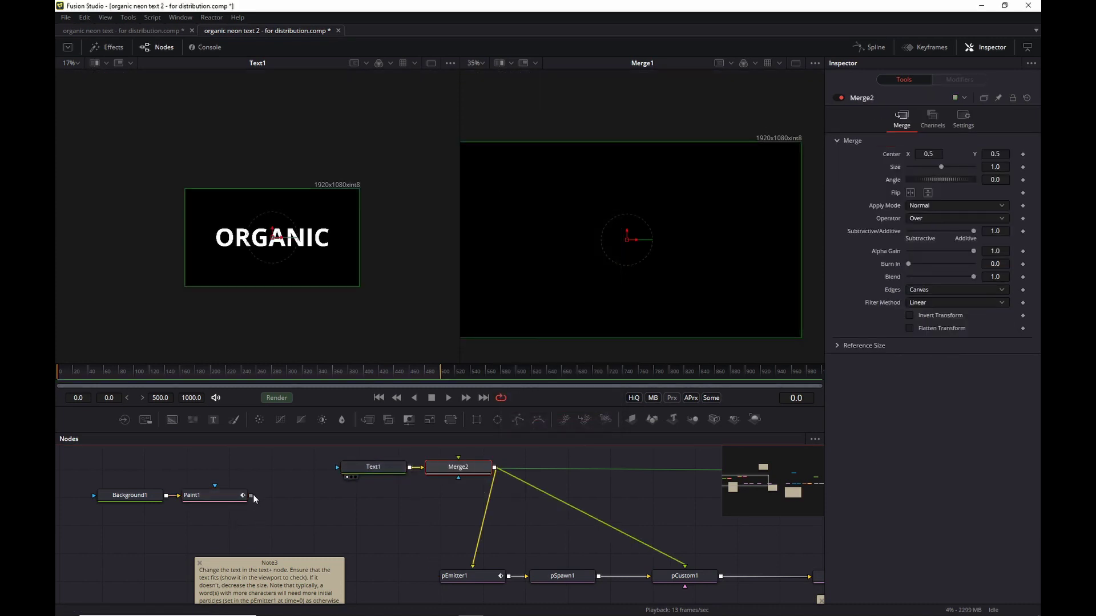
left_click_drag(251, 496, 473, 471)
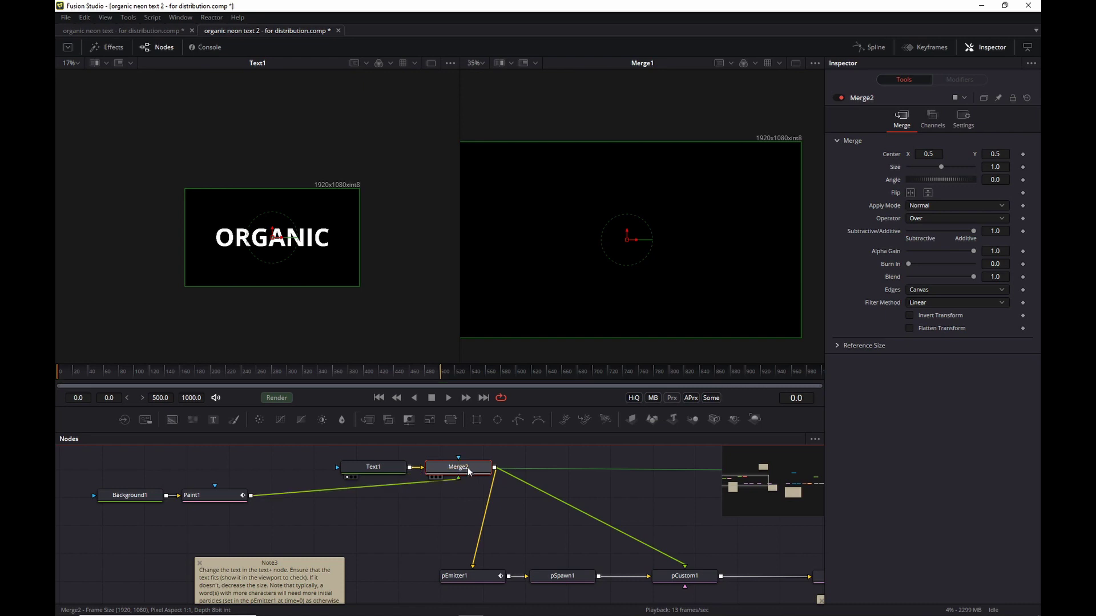
key("2")
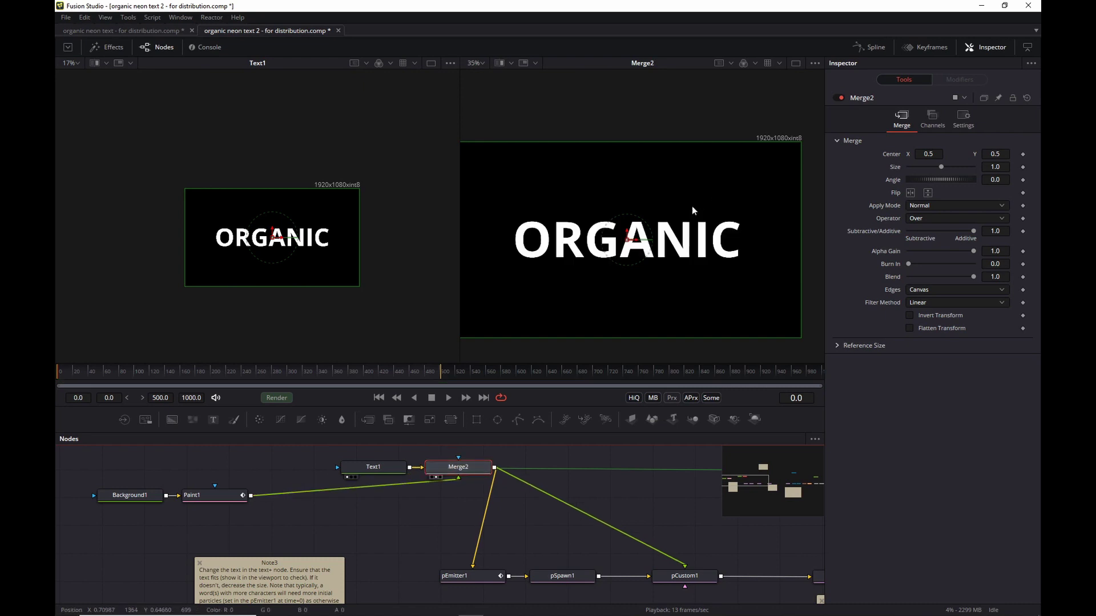
Step: Show Paint1 in viewer 1 and paint white strokes across the ORGANIC letters
key("1")
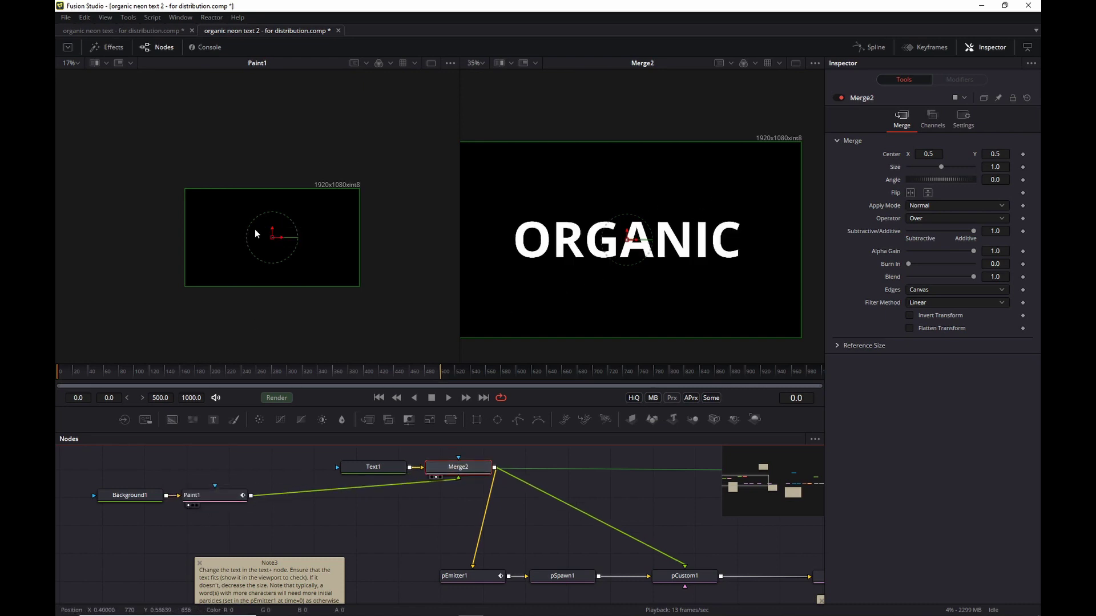
left_click(212, 496)
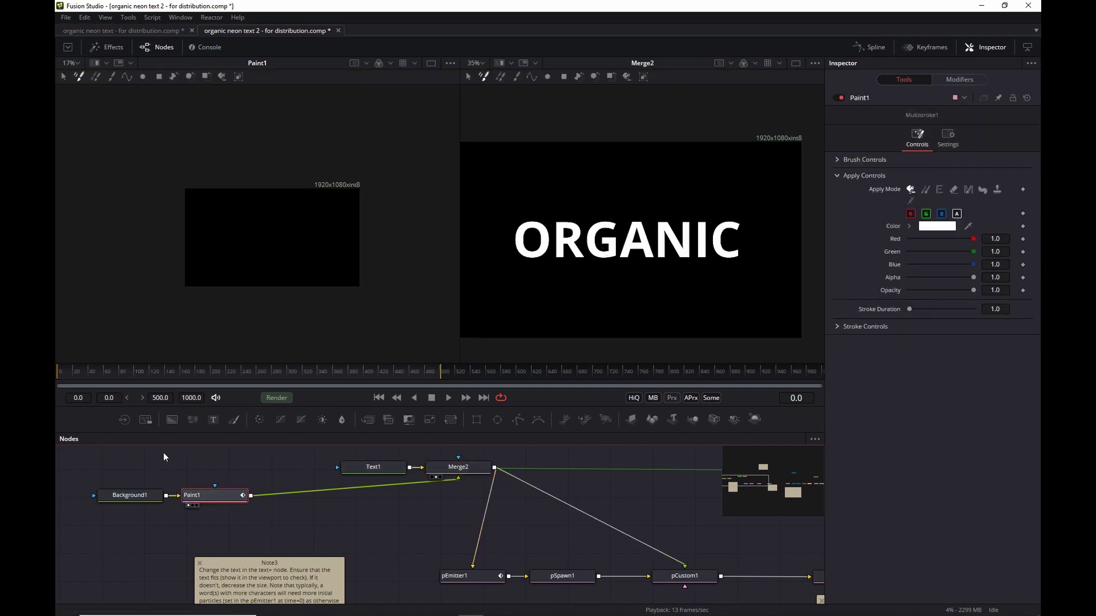
mouse_move(523, 233)
left_mouse_down()
mouse_move(591, 234)
mouse_move(592, 250)
mouse_move(634, 231)
mouse_move(623, 249)
mouse_move(662, 227)
mouse_move(686, 242)
mouse_move(707, 231)
mouse_move(708, 246)
mouse_move(725, 230)
mouse_move(718, 246)
mouse_move(686, 236)
mouse_move(685, 263)
left_mouse_up()
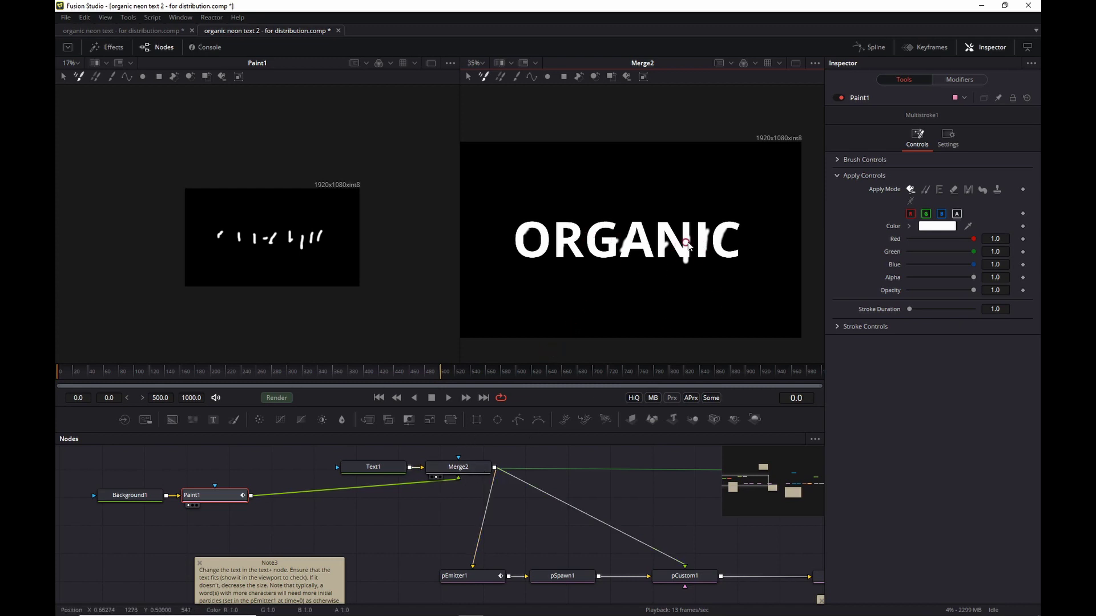
scroll(675, 246, "up", 1)
scroll(648, 248, "down", 1)
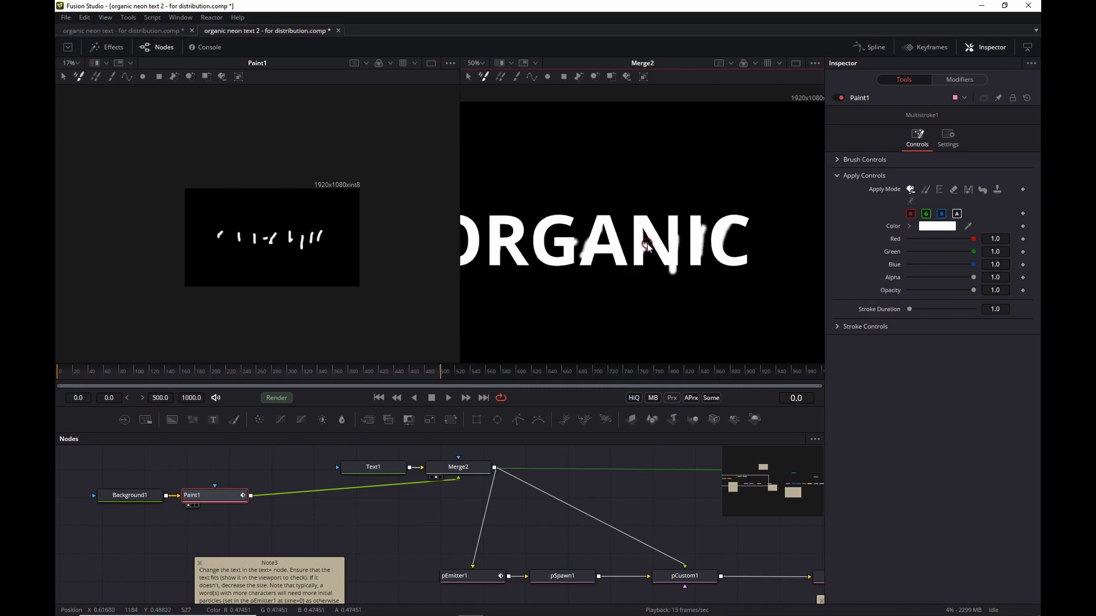
scroll(648, 247, "down", 1)
Step: Delete Merge2 and replace Text1 with Paint1 as pEmitter1's input
left_click(469, 471)
key("Delete")
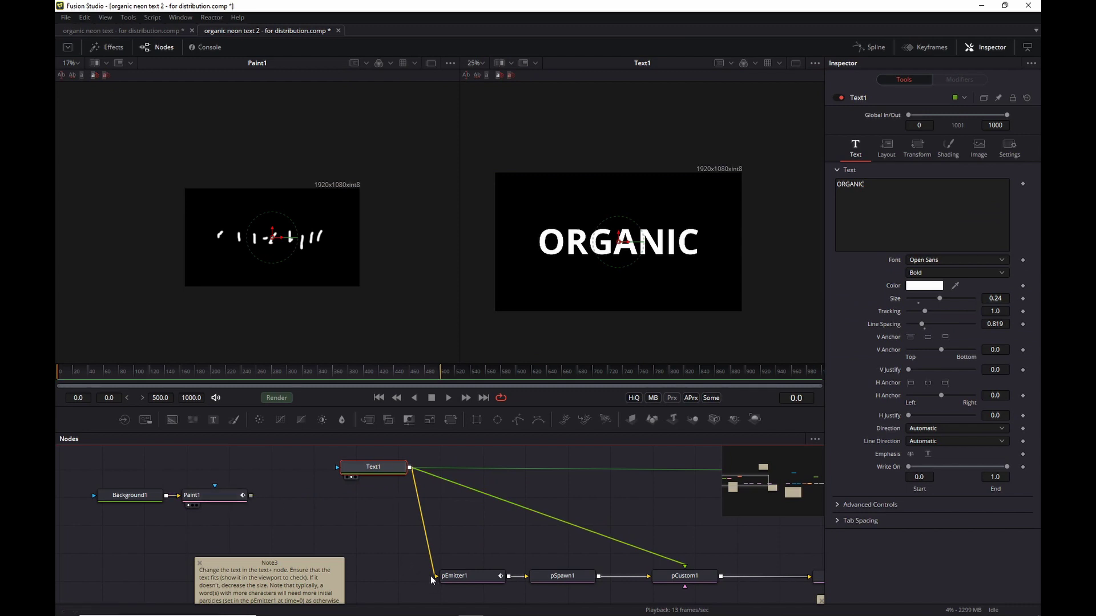
left_click_drag(432, 581, 436, 513)
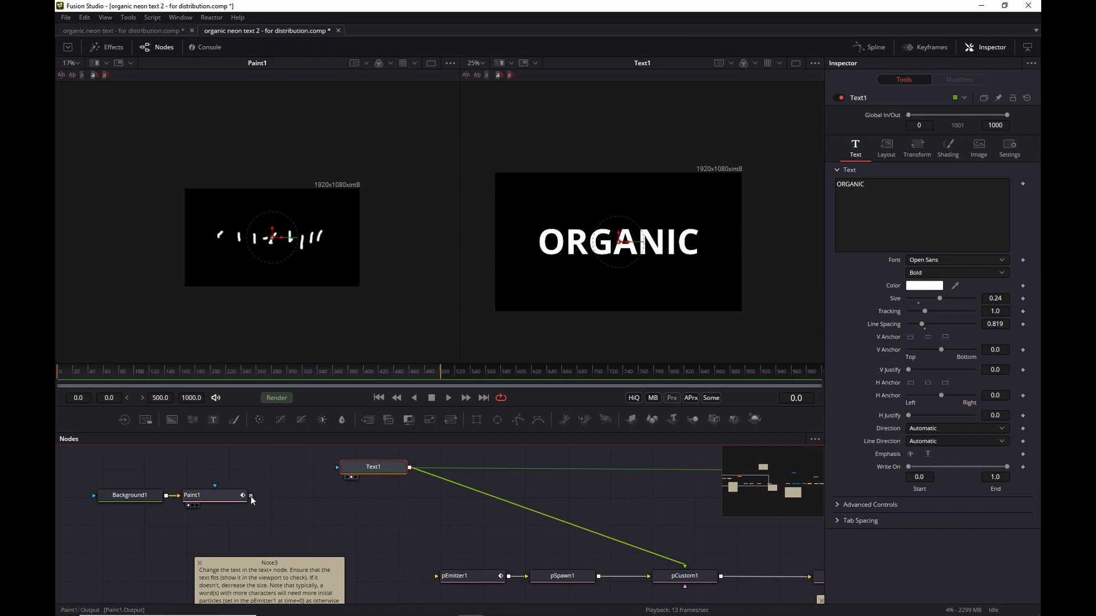
left_click_drag(251, 496, 444, 582)
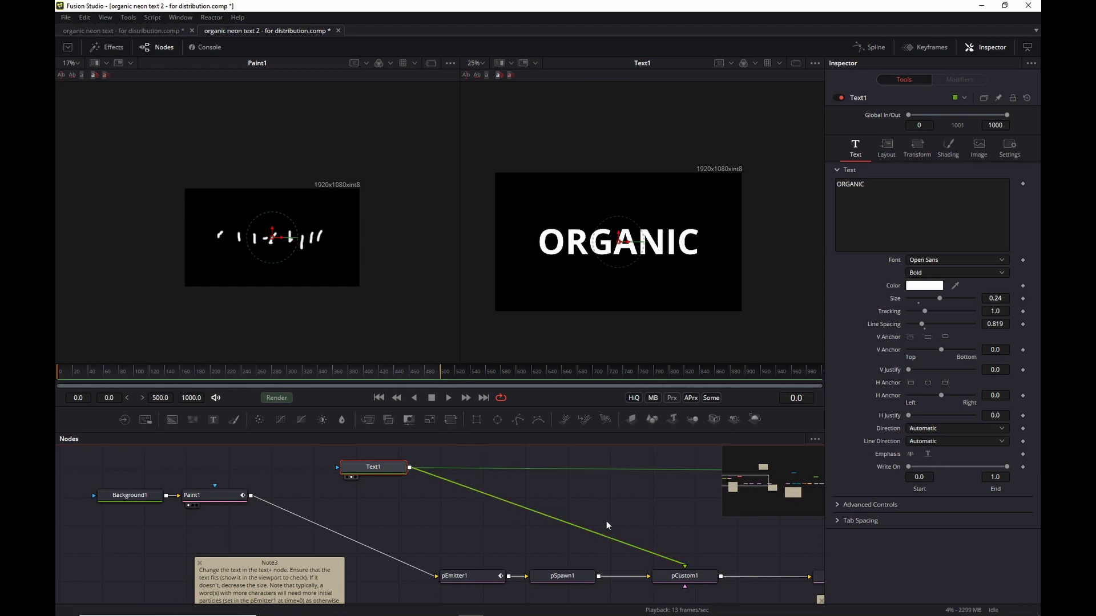
scroll(611, 523, "right", 5)
Step: Check pCustom1's colour expressions (Red 1, Blue 0.5) and show Merge1 in the second viewer
scroll(563, 510, "down", 3)
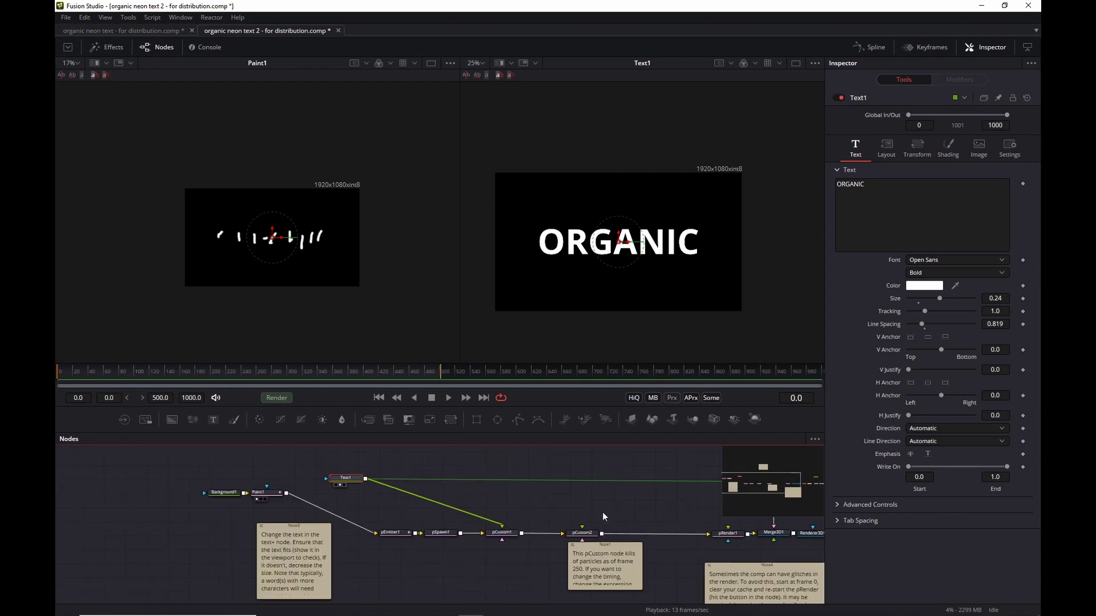
scroll(635, 507, "up", 2)
scroll(557, 507, "left", 3)
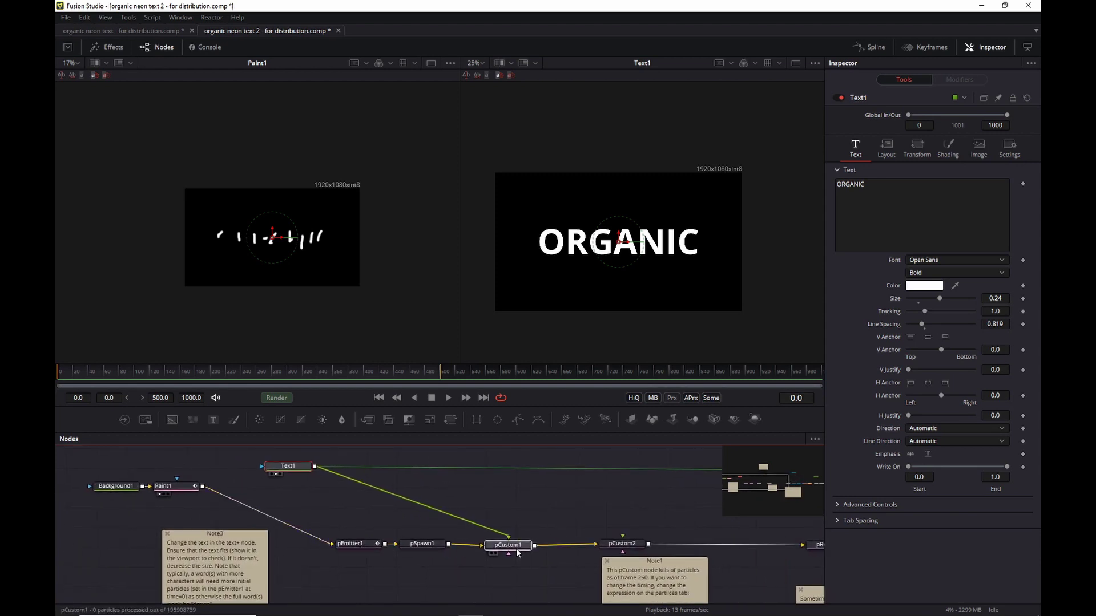
left_click_drag(518, 551, 517, 553)
left_click(930, 542)
scroll(930, 480, "down", 2)
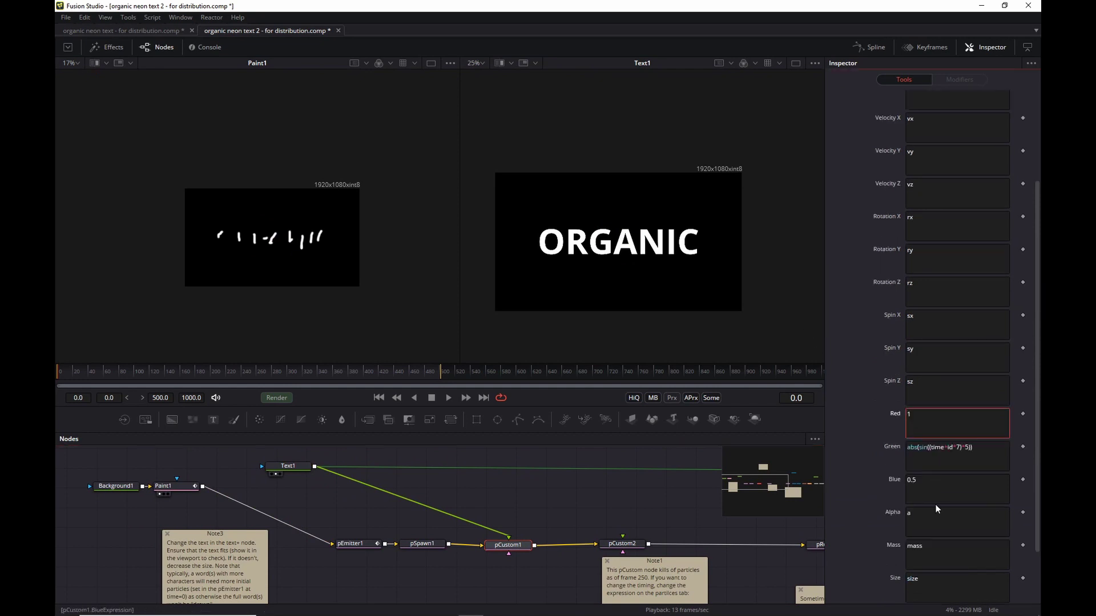
left_click_drag(692, 507, 185, 461)
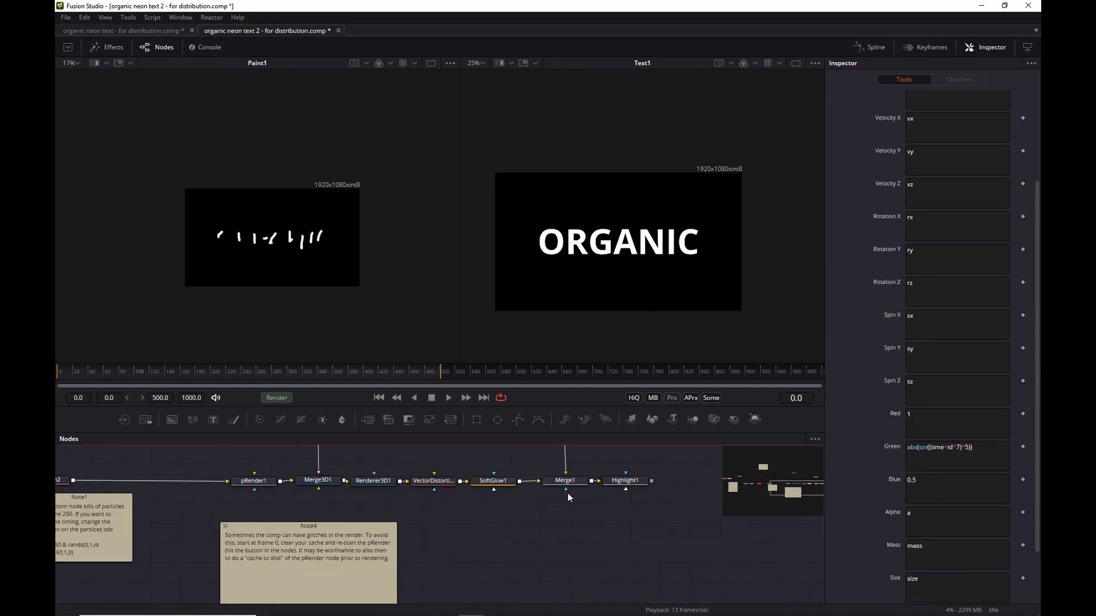
left_click_drag(566, 492, 587, 281)
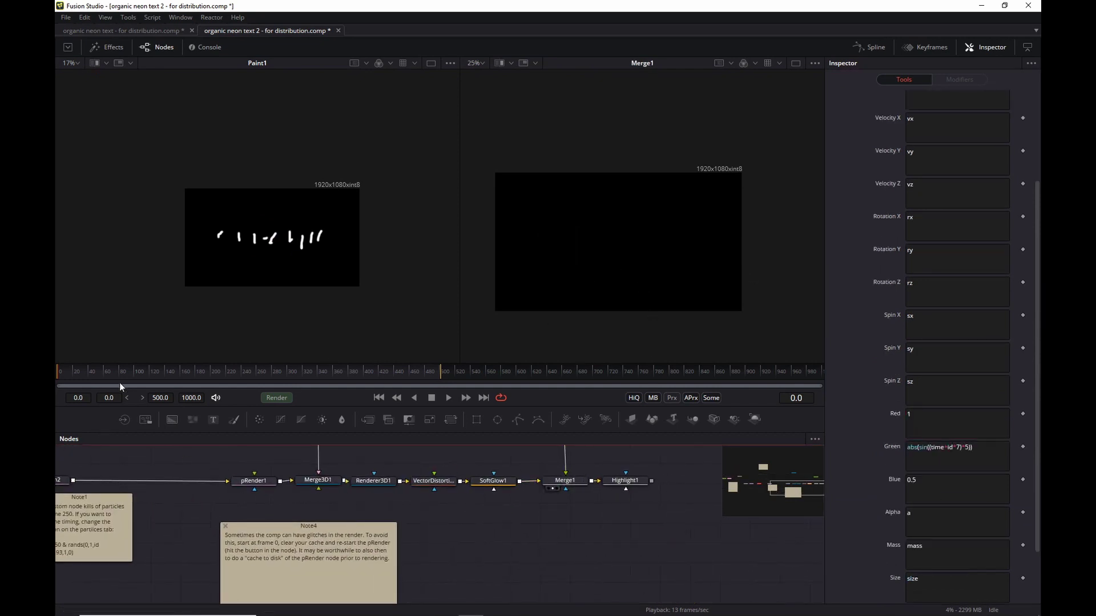
Step: Play the glowing particle strokes to frame 119, then return to the 'organic neon text' comp
key("space")
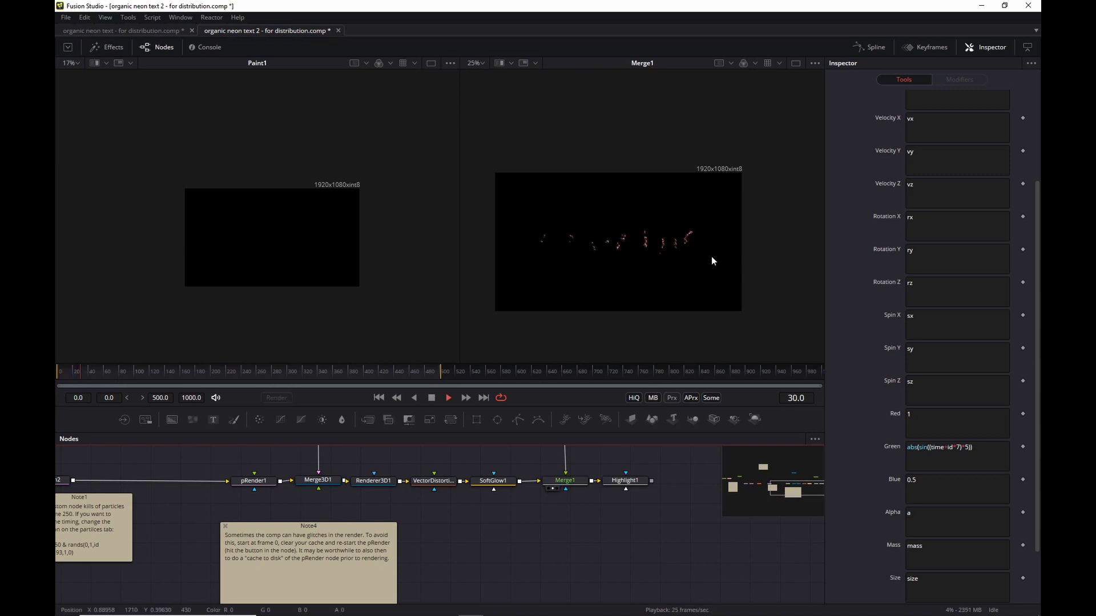
scroll(624, 251, "up", 5)
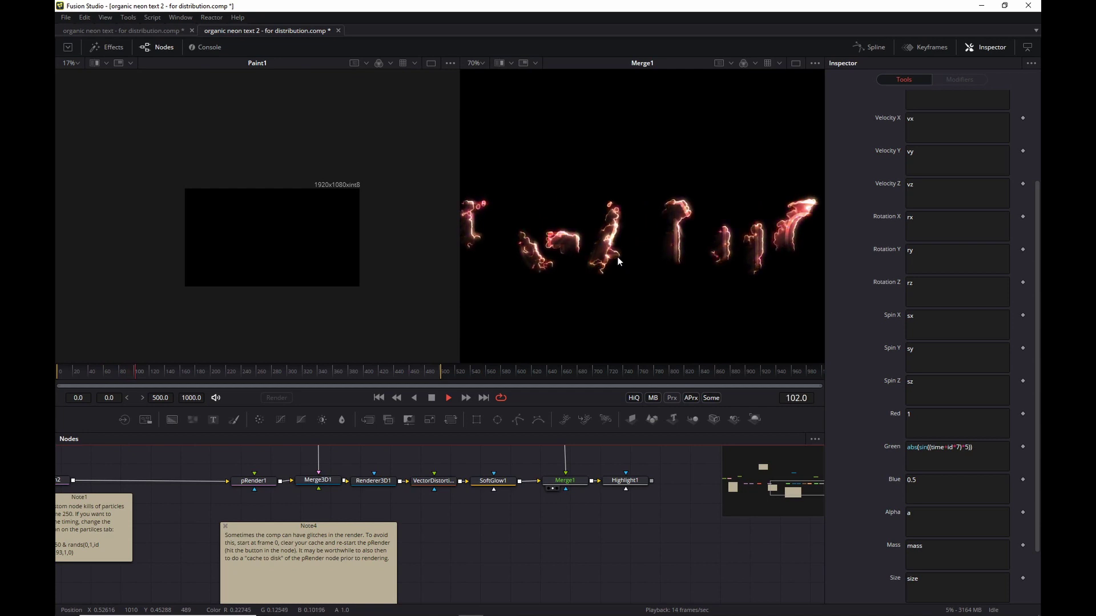
key("space")
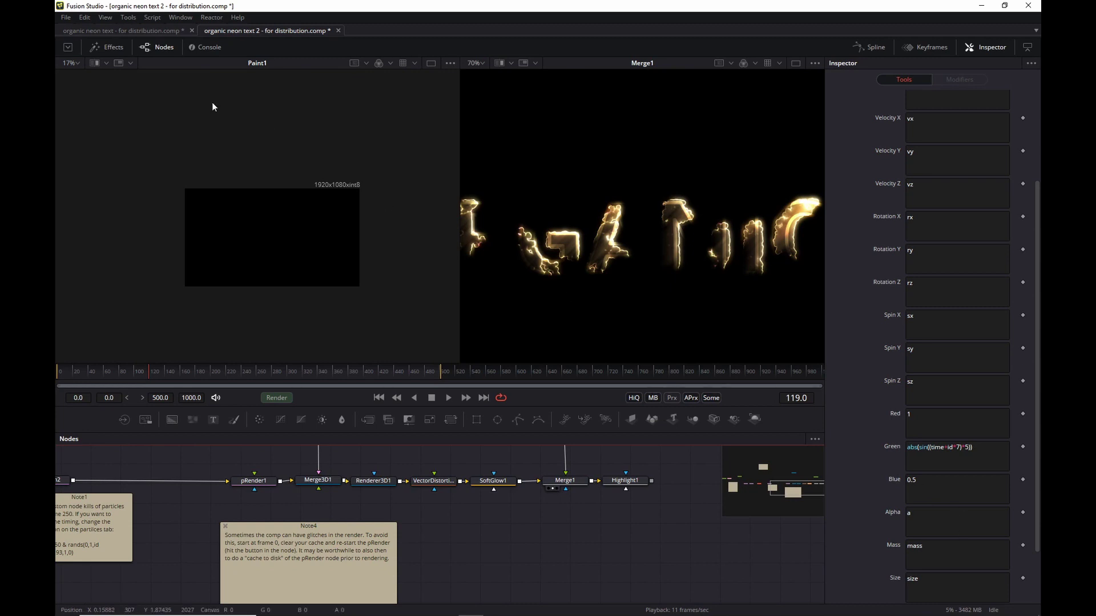
left_click(142, 31)
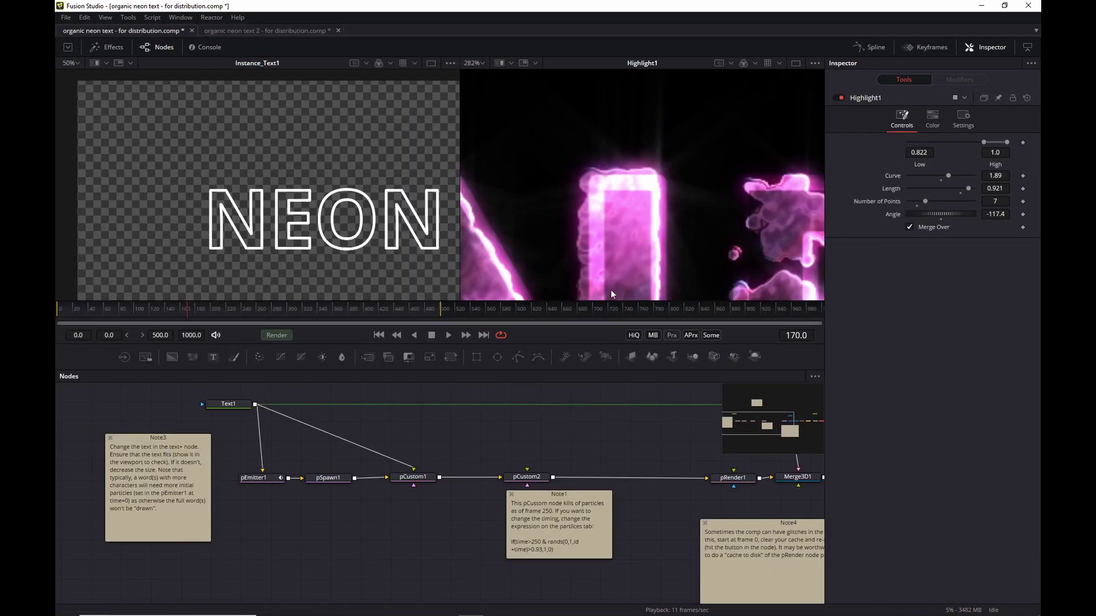
Step: Switch back to the 'organic neon text 2 - for distribution.comp' tab
left_click(256, 30)
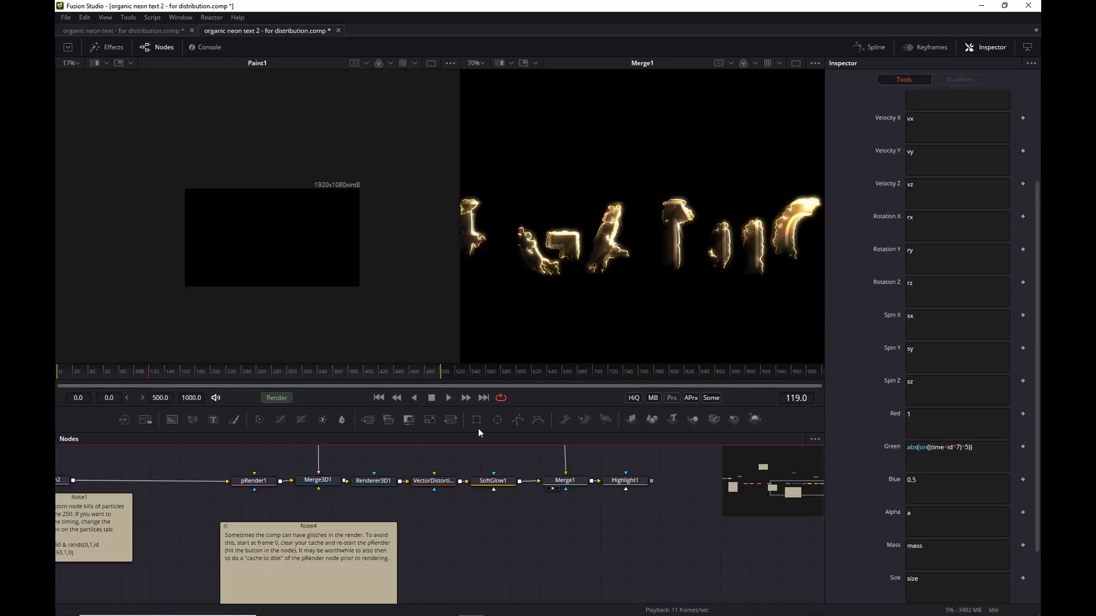